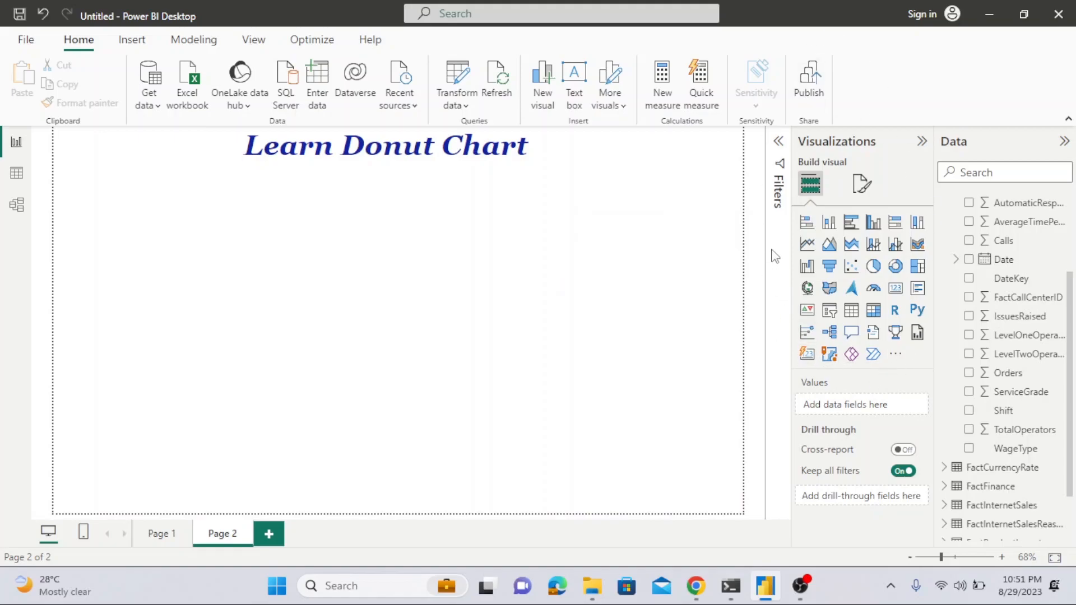
Step: Add a donut chart to Page 2 and extend its height downward
{"action": "left_click", "coordinate": [896, 267]}
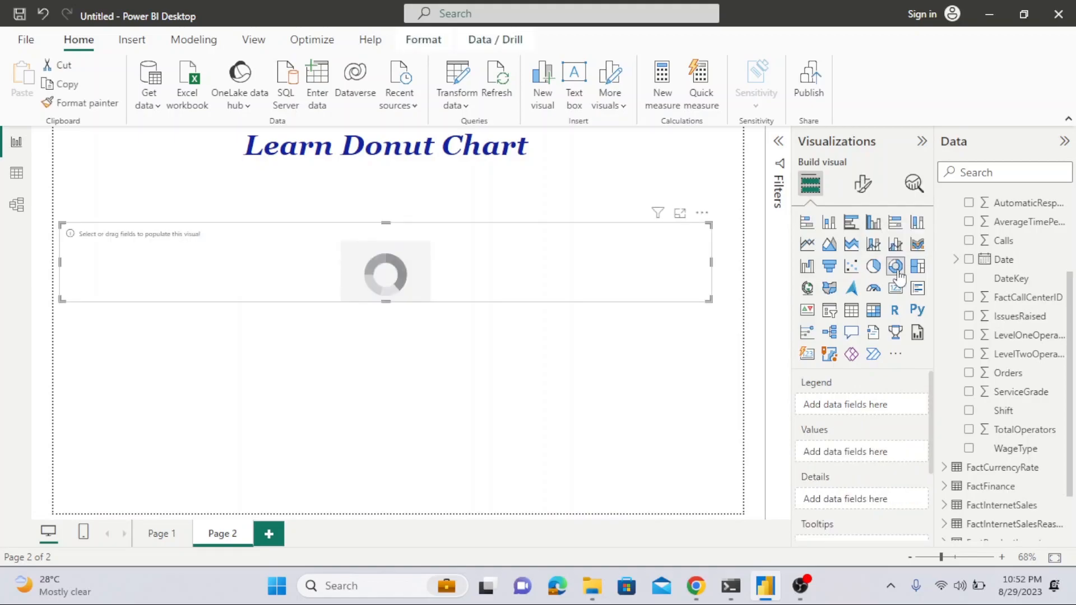
{"action": "left_click_drag", "start_coordinate": [386, 301], "coordinate": [382, 432]}
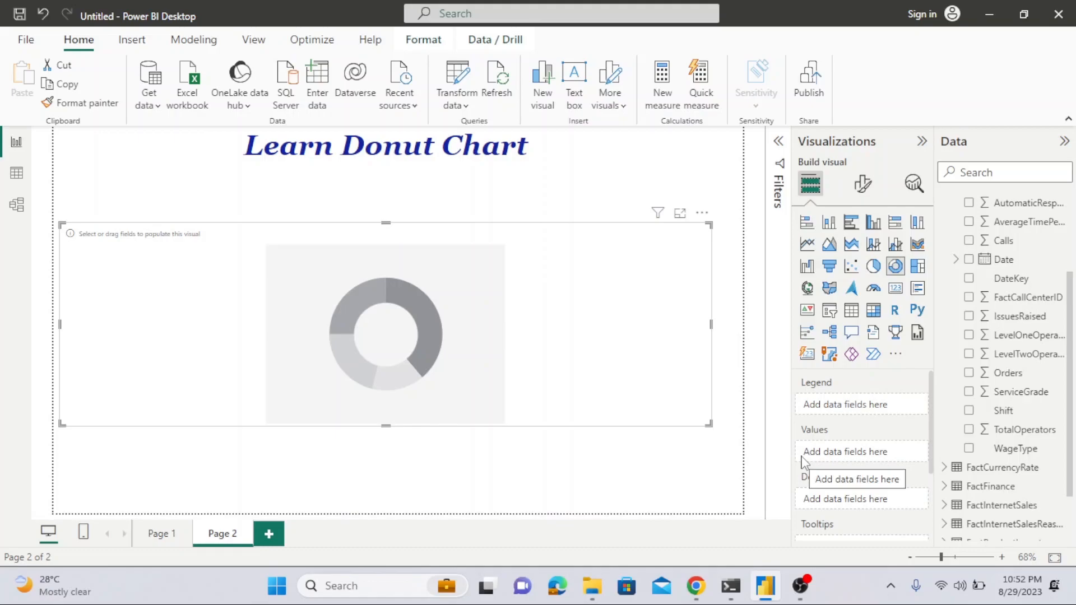
{"action": "left_click", "coordinate": [962, 172]}
{"action": "type", "text": "call"}
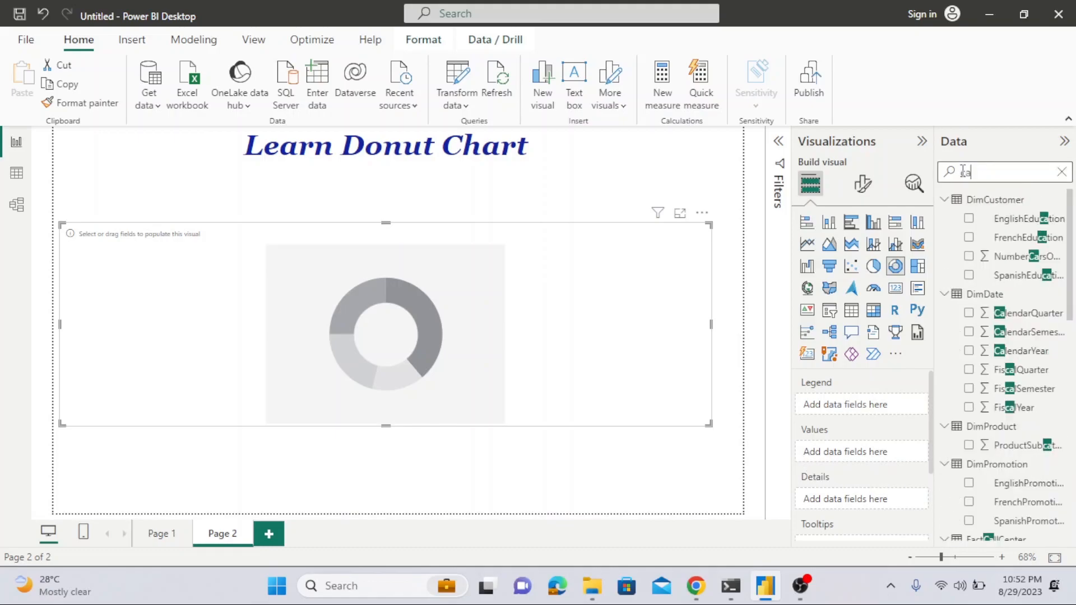
{"action": "left_click", "coordinate": [1061, 171]}
Step: Examine the distinct values of the Shift and Calls columns in the FactCallCenter table data, and return to the report
{"action": "left_click", "coordinate": [16, 172]}
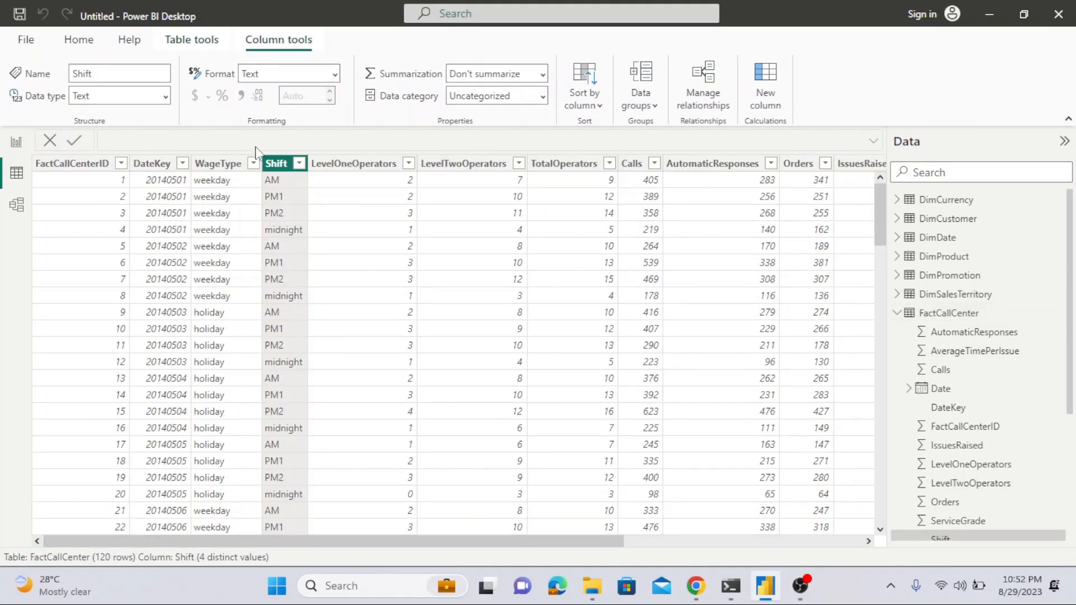
{"action": "left_click", "coordinate": [299, 163]}
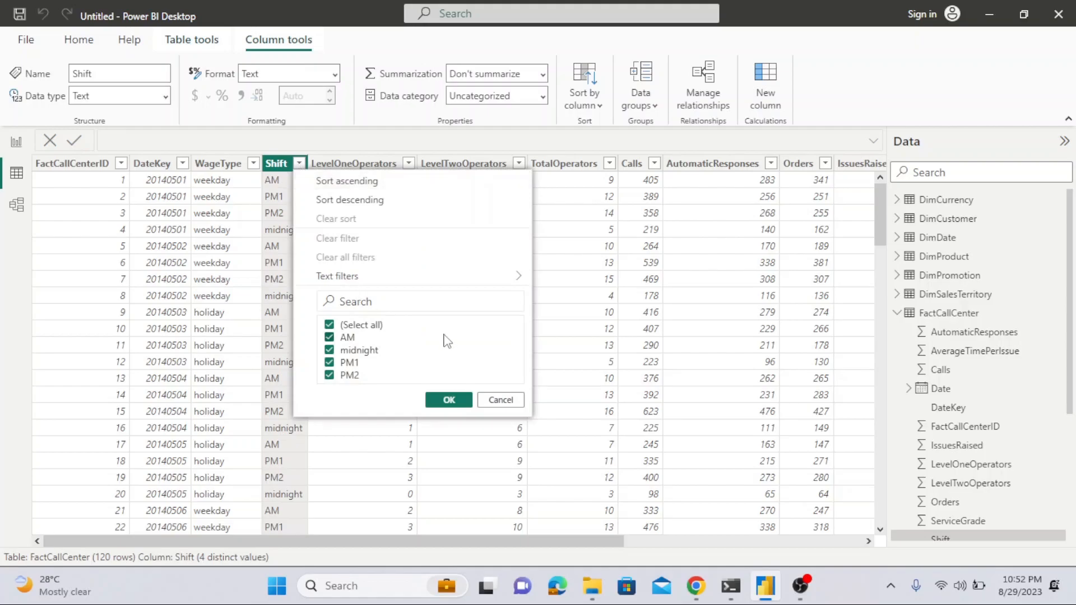
{"action": "left_click", "coordinate": [262, 297]}
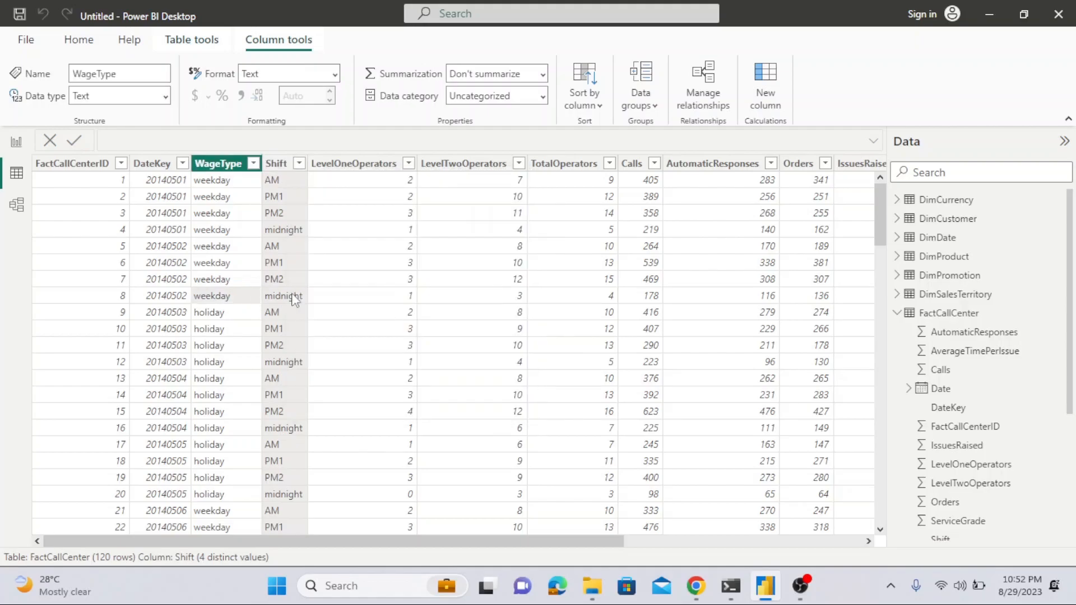
{"action": "left_click", "coordinate": [630, 166]}
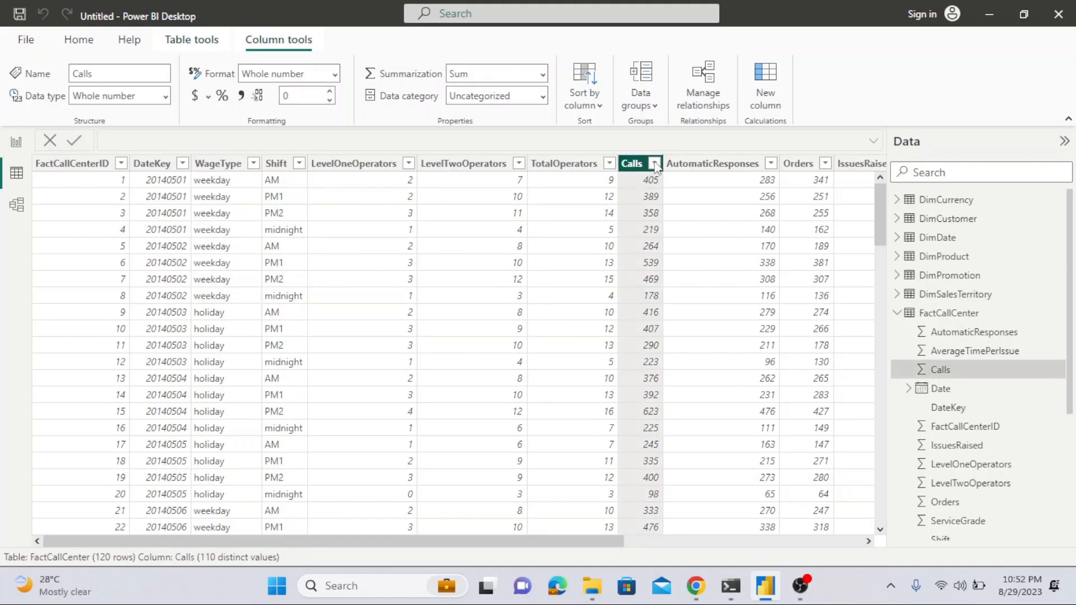
{"action": "left_click", "coordinate": [654, 164]}
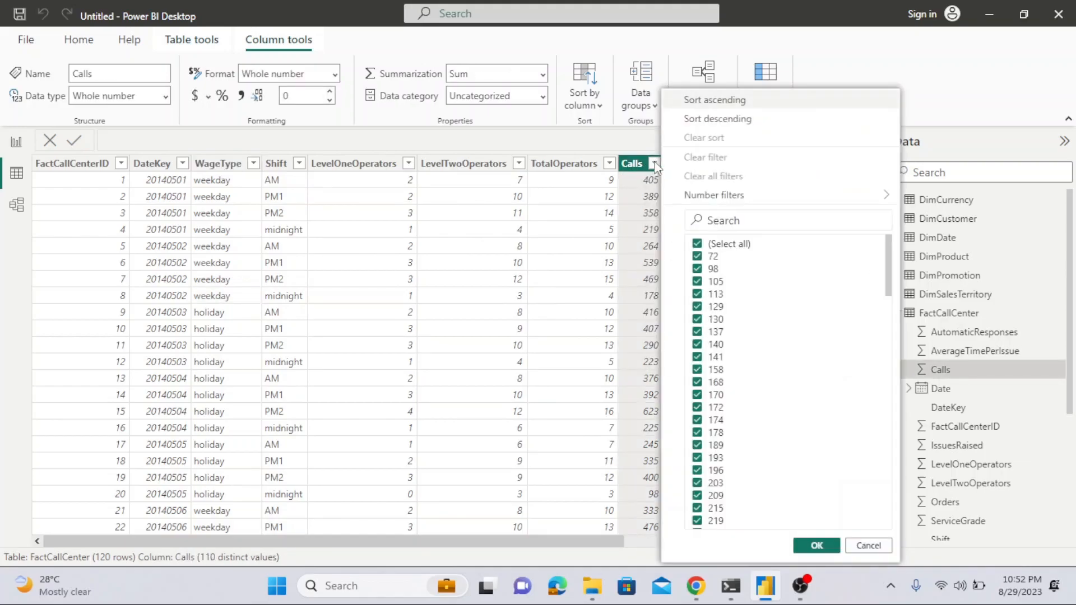
{"action": "left_click", "coordinate": [585, 231]}
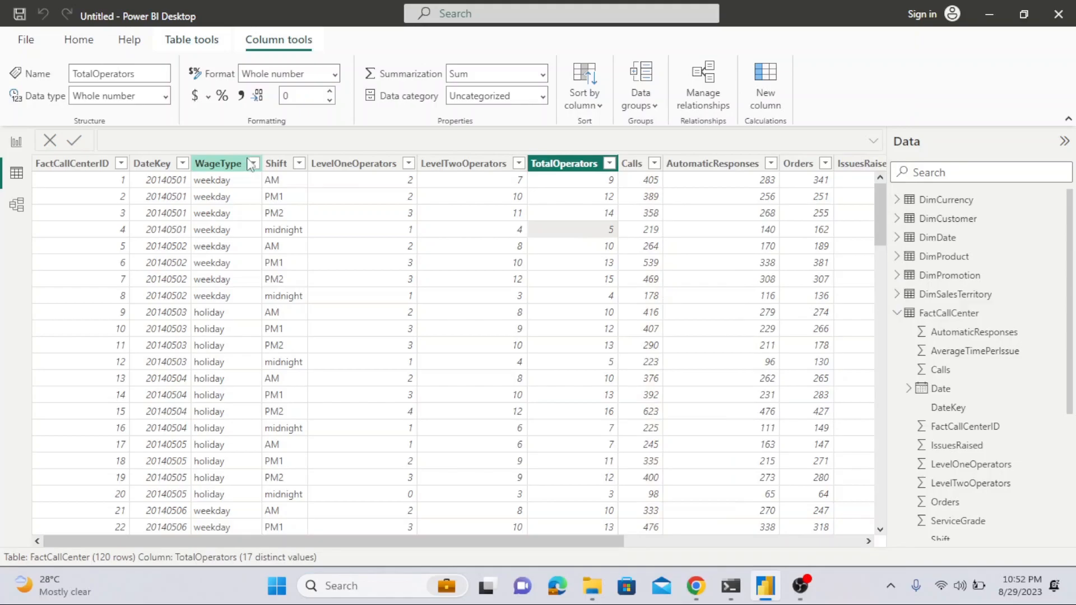
{"action": "left_click", "coordinate": [302, 167]}
{"action": "left_click", "coordinate": [300, 163]}
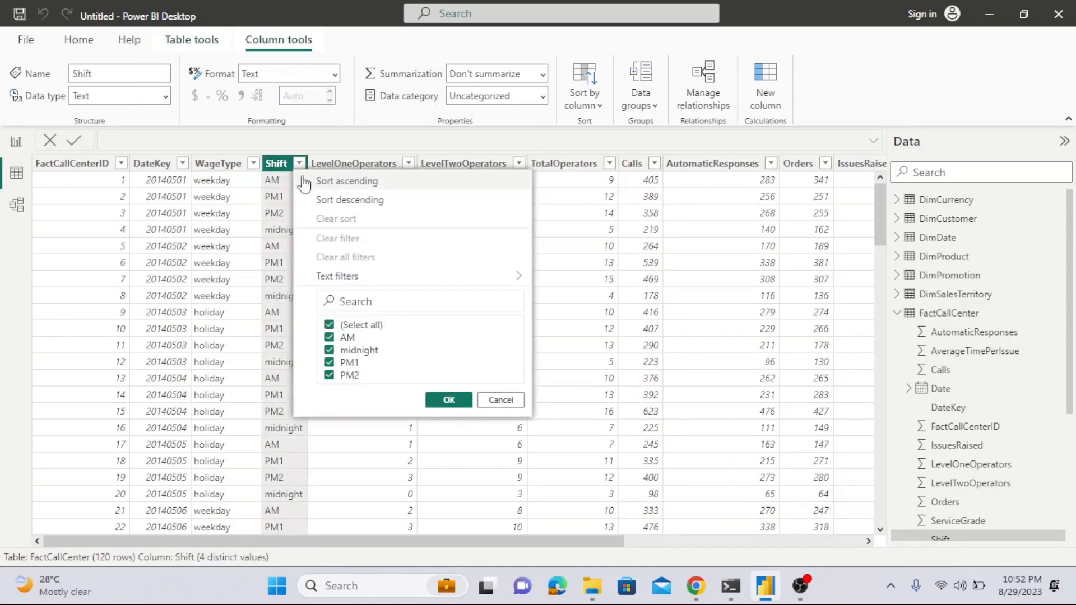
{"action": "left_click", "coordinate": [284, 265]}
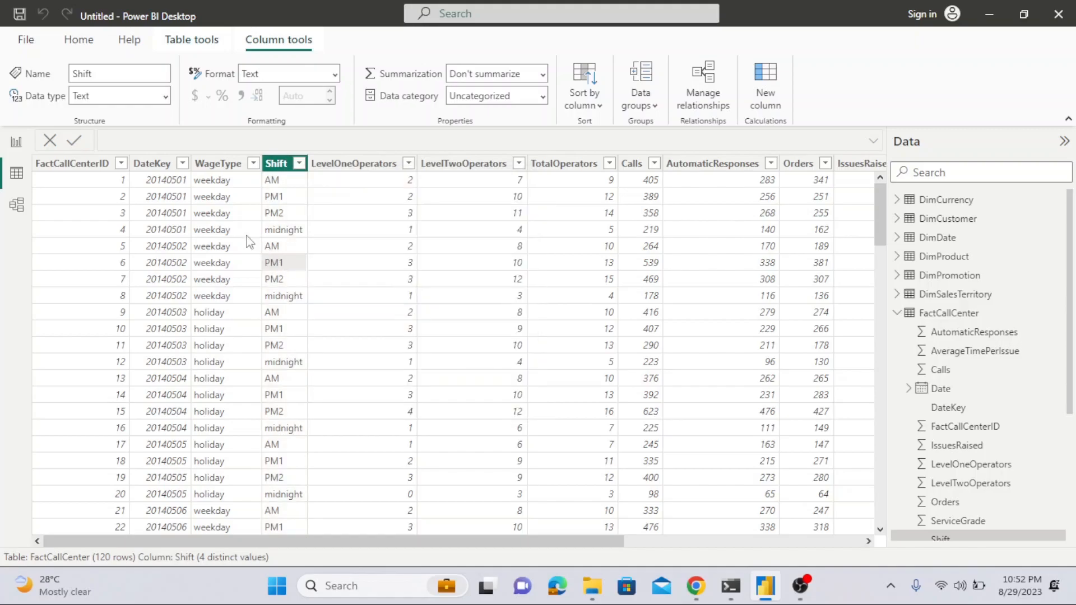
{"action": "left_click", "coordinate": [16, 141]}
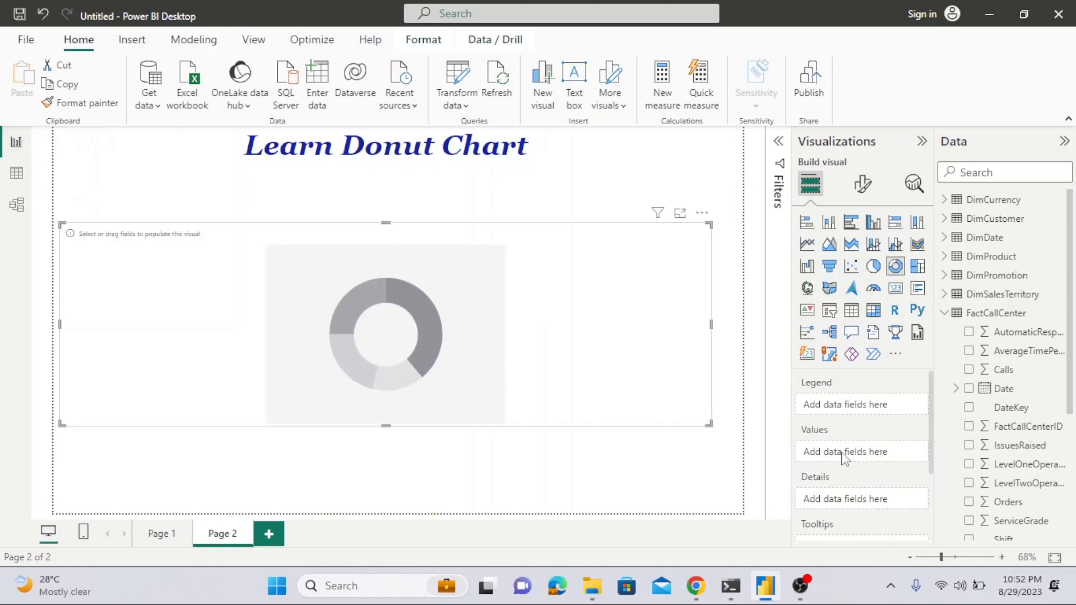
Step: Search the data fields for "calls" and add the Calls field to the donut chart's values
{"action": "type", "text": "calls"}
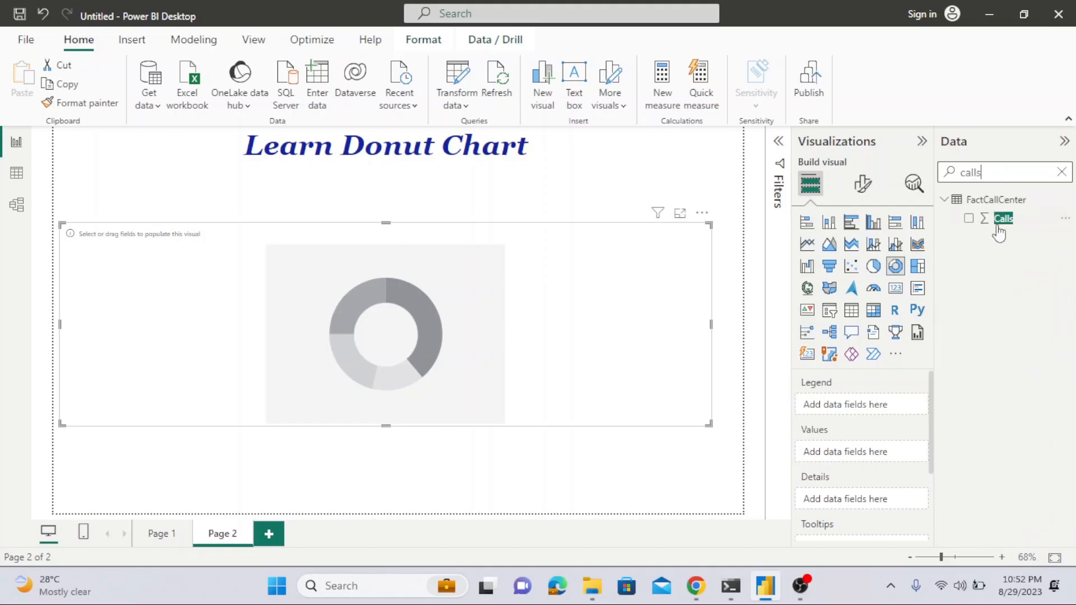
{"action": "left_click_drag", "start_coordinate": [1003, 218], "coordinate": [848, 456]}
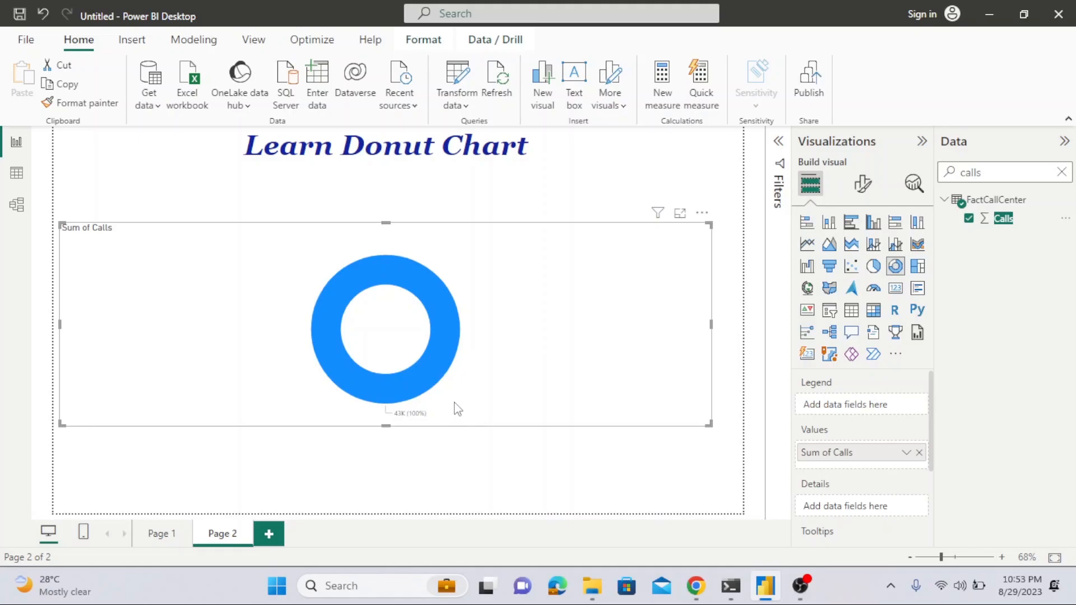
{"action": "mouse_move", "coordinate": [332, 352]}
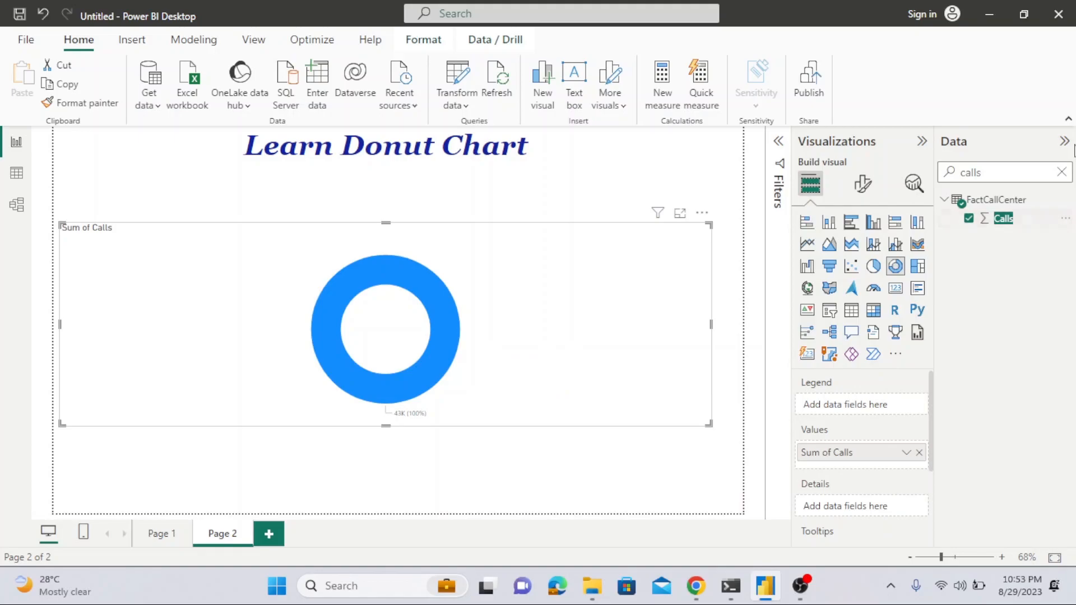
Step: Search the data fields for "shif" and add the Shift field as the donut chart's legend
{"action": "left_click", "coordinate": [1061, 172]}
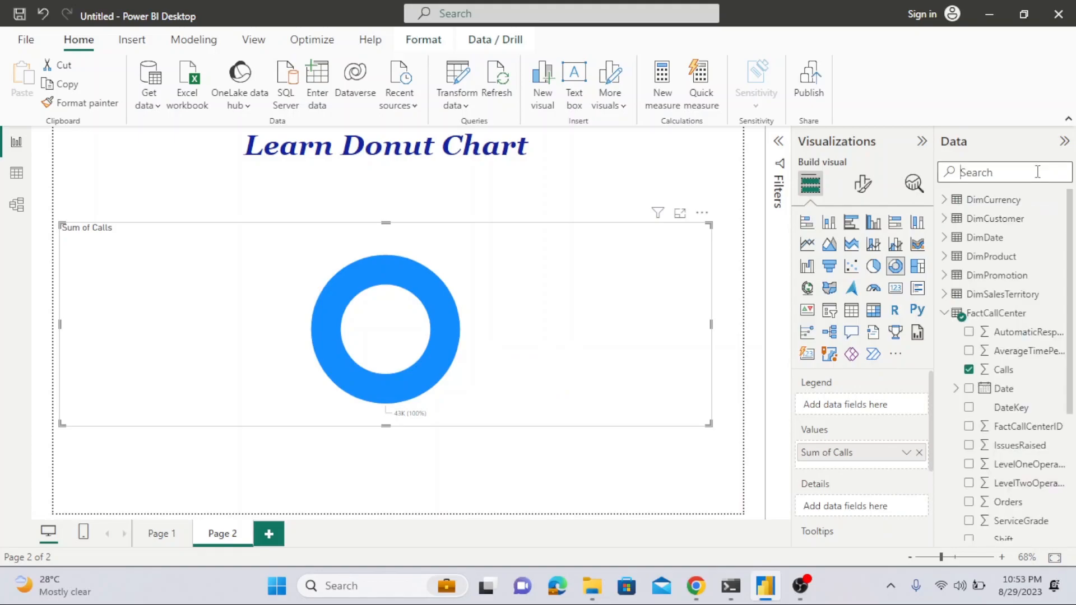
{"action": "type", "text": "shif"}
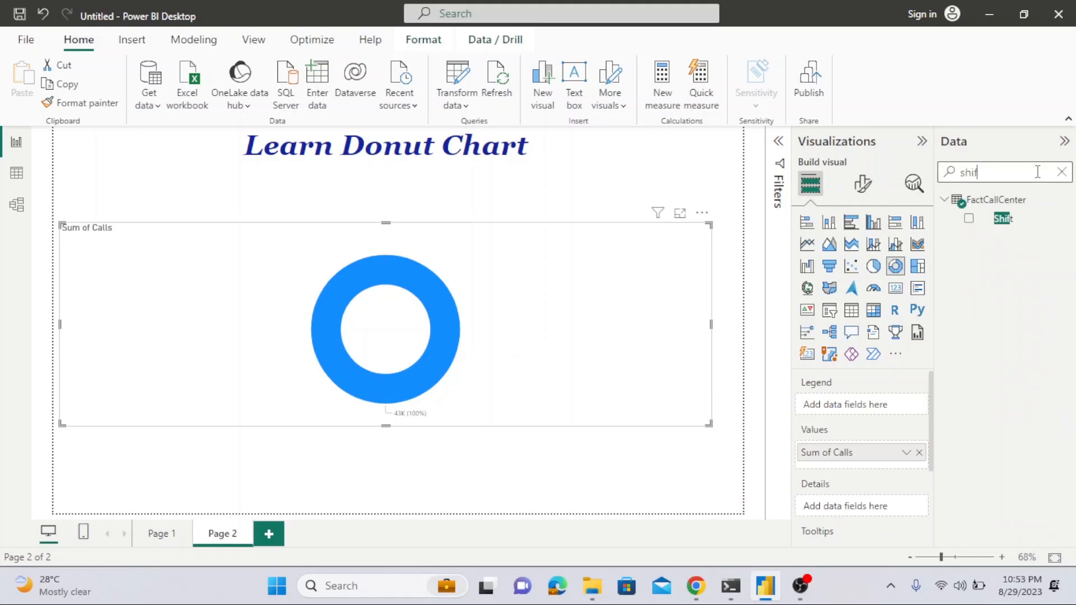
{"action": "left_click_drag", "start_coordinate": [1003, 222], "coordinate": [853, 411]}
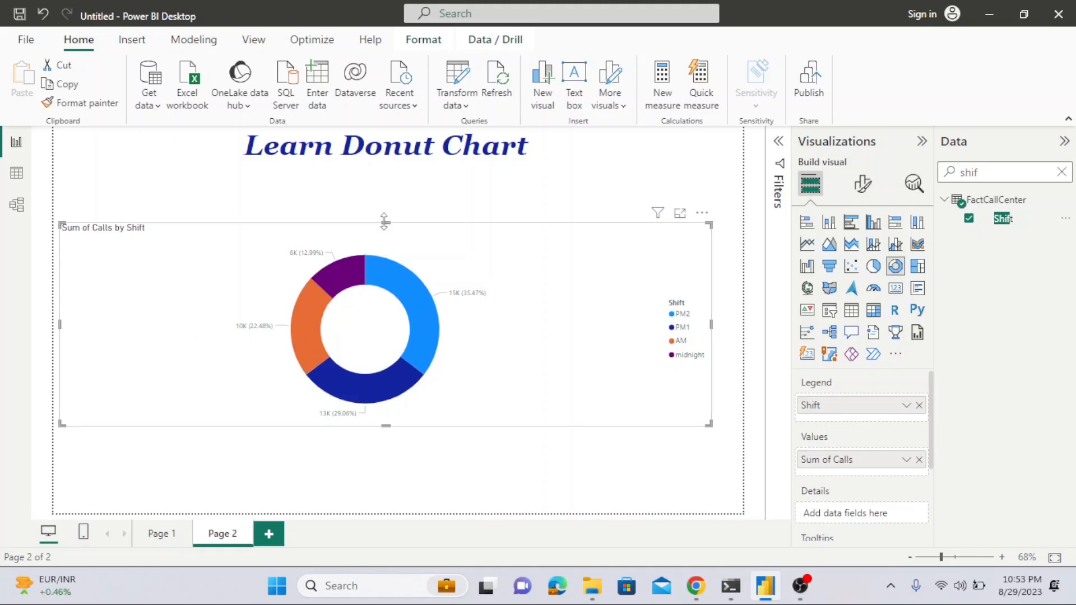
Step: Enlarge the donut chart to fill the page area below the heading, and clear the field search
{"action": "left_click_drag", "start_coordinate": [383, 220], "coordinate": [396, 177]}
{"action": "left_click", "coordinate": [396, 180]}
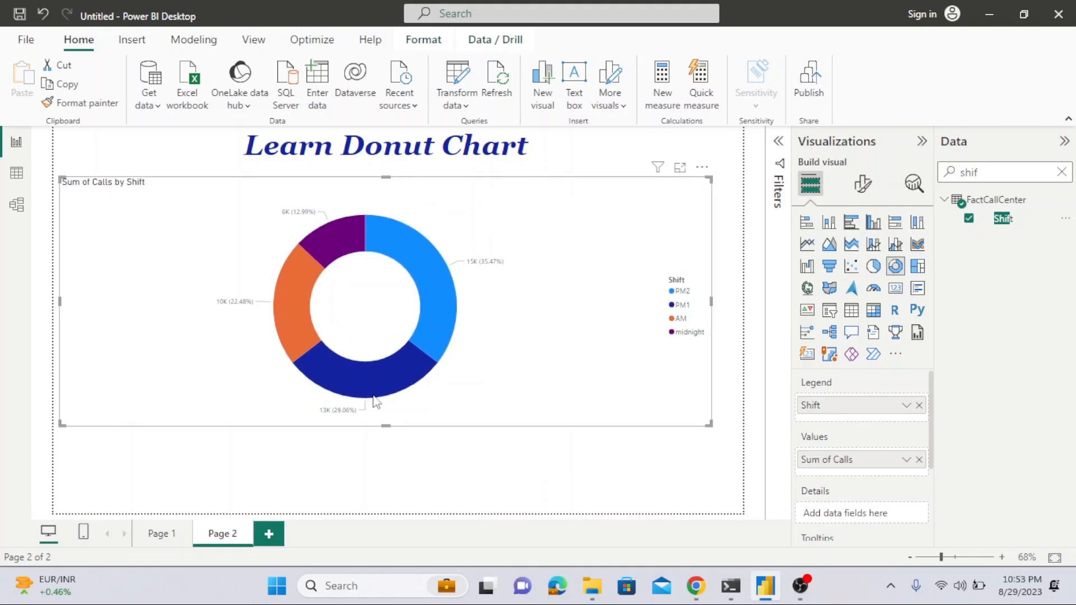
{"action": "left_click_drag", "start_coordinate": [386, 425], "coordinate": [381, 515]}
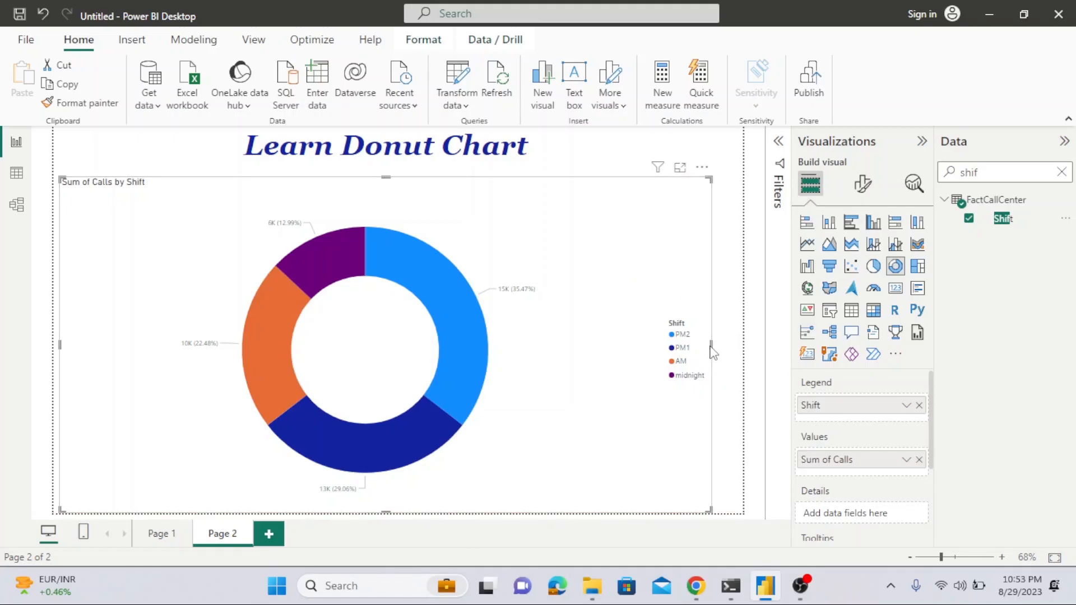
{"action": "left_click_drag", "start_coordinate": [712, 347], "coordinate": [741, 350]}
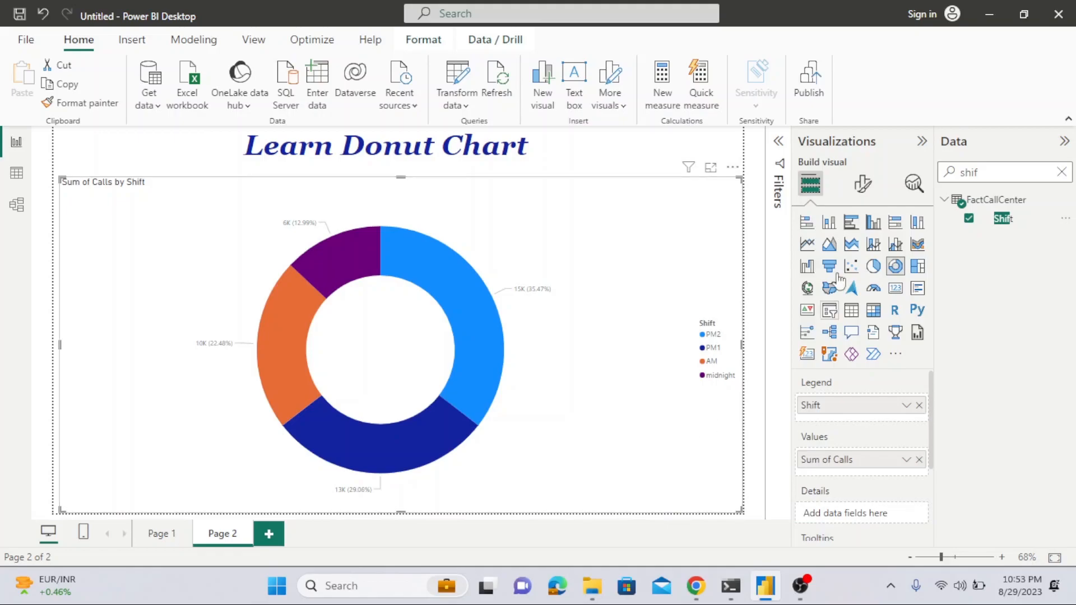
{"action": "left_click", "coordinate": [1061, 173]}
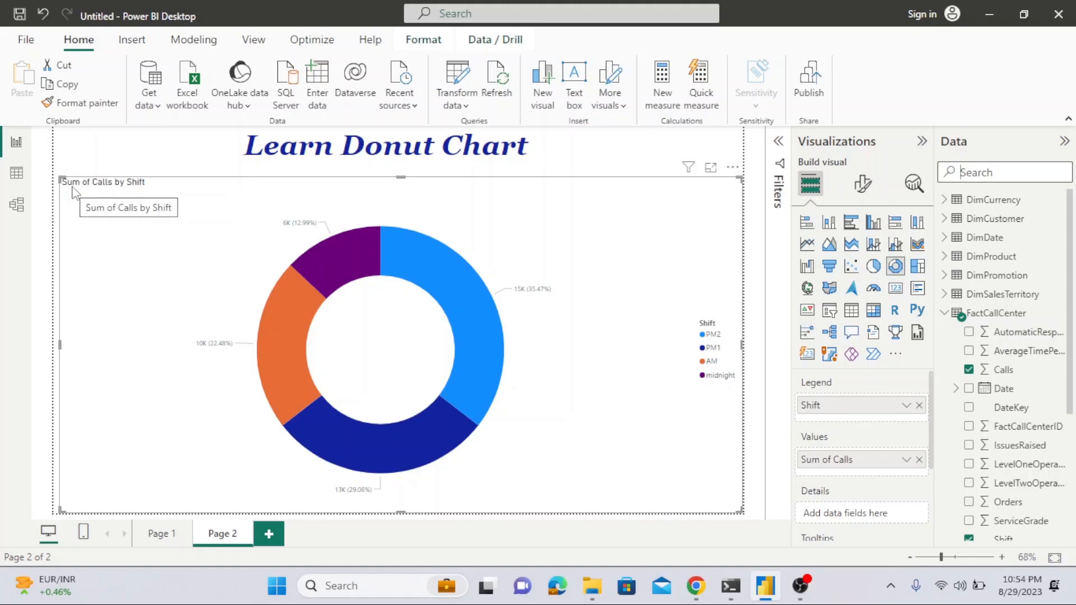
Step: Change the donut chart's title text to "Donut Chart"
{"action": "left_click", "coordinate": [865, 184]}
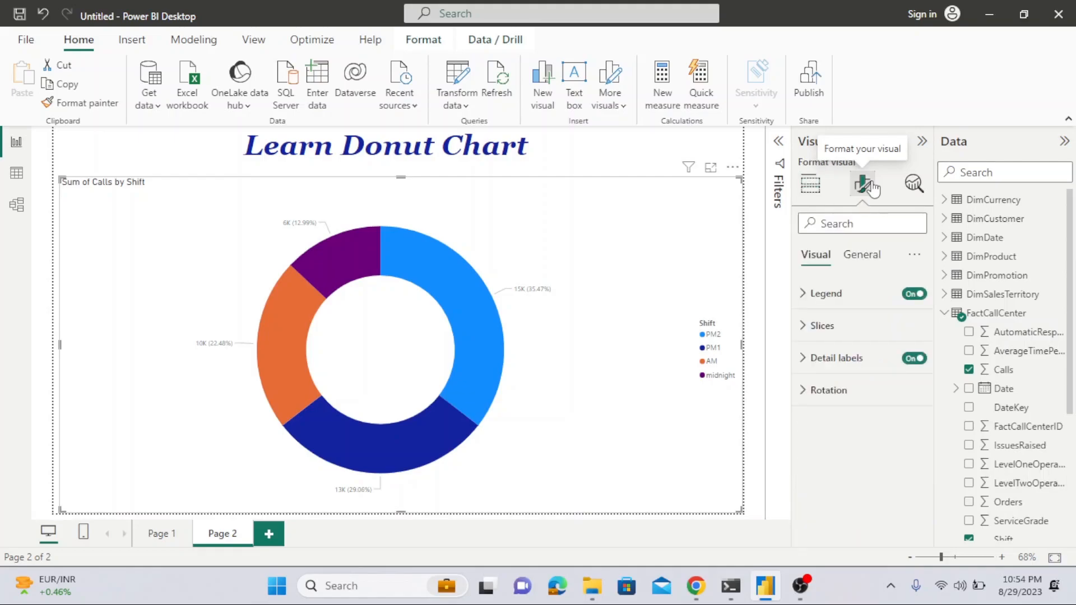
{"action": "left_click", "coordinate": [855, 255]}
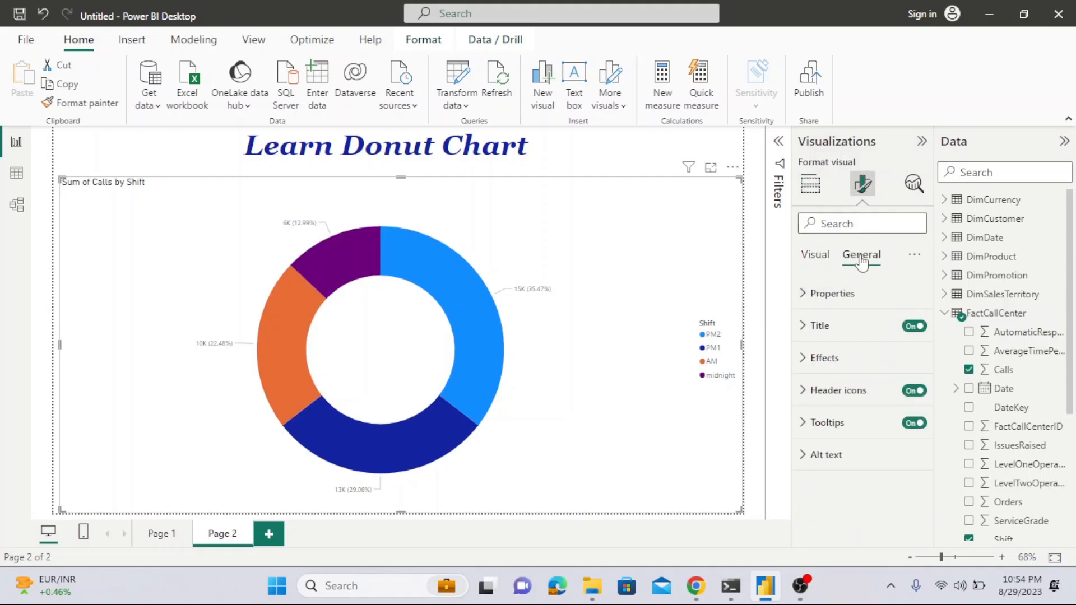
{"action": "left_click", "coordinate": [803, 330]}
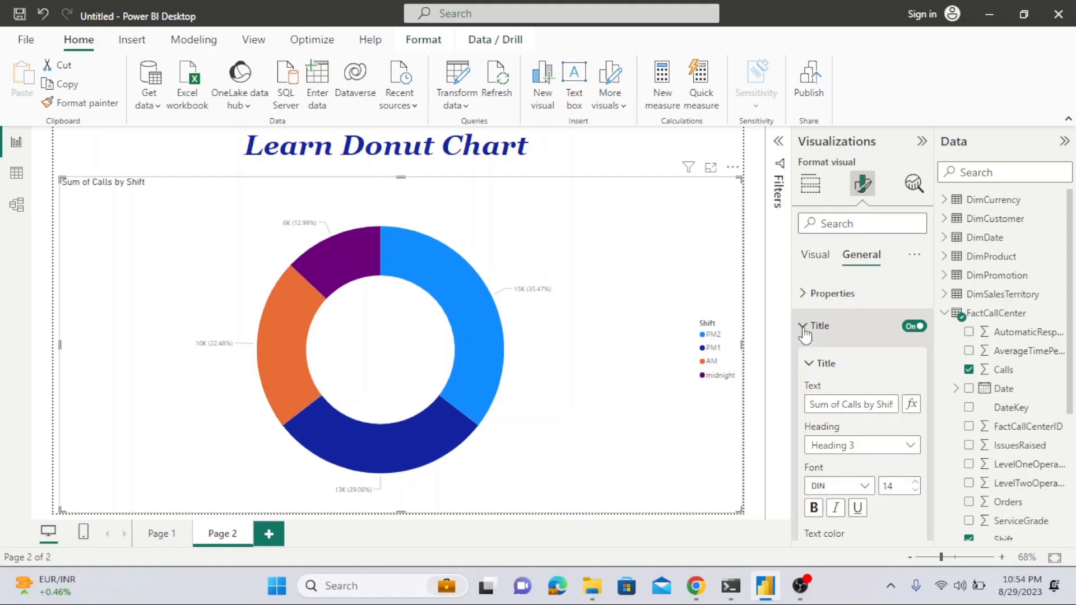
{"action": "left_click", "coordinate": [831, 404]}
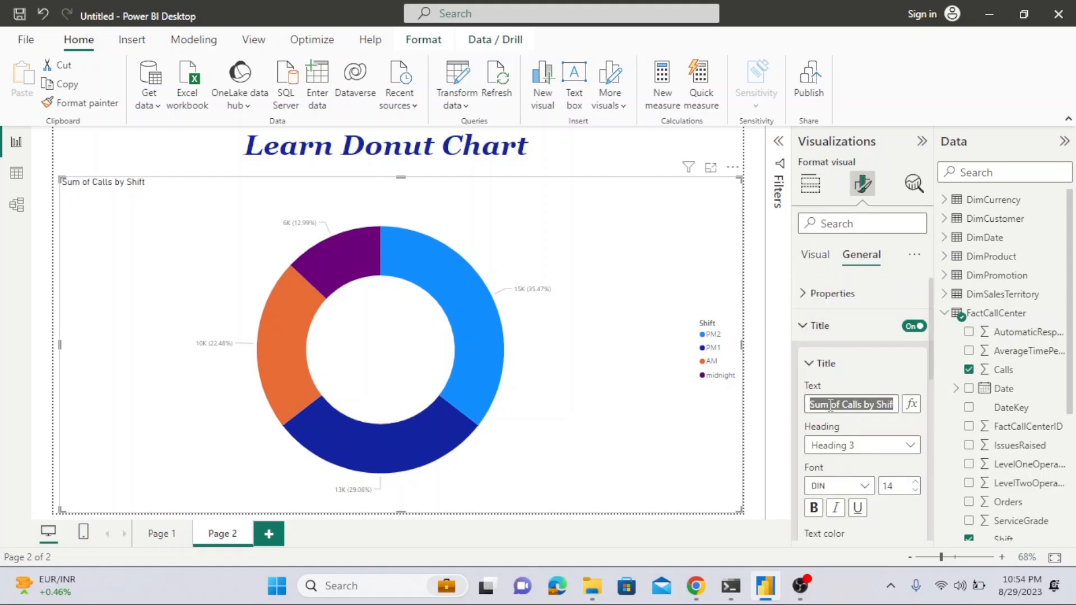
{"action": "type", "text": "Dunu"}
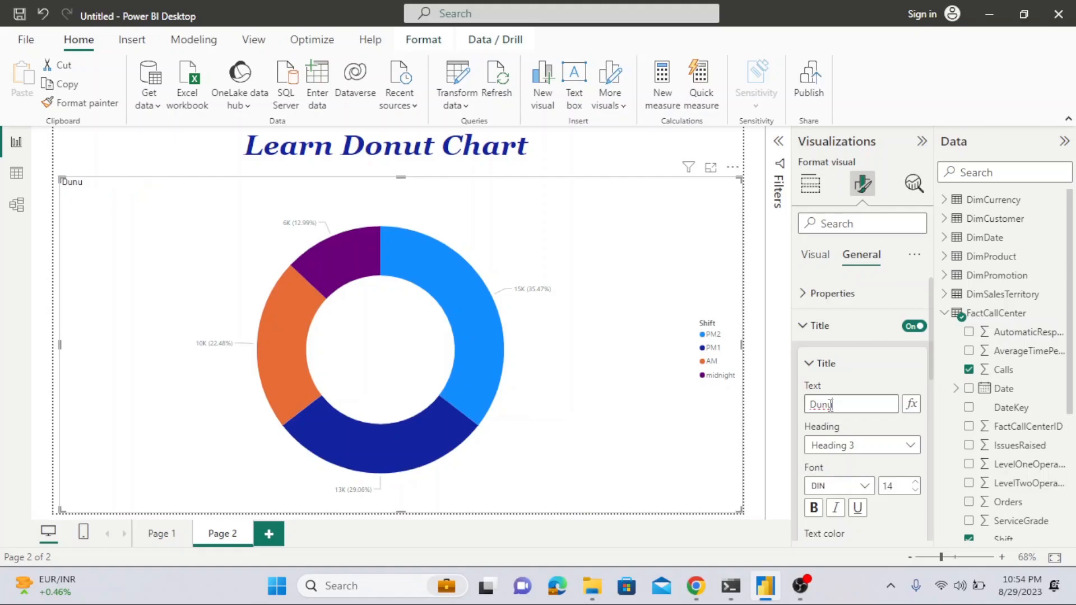
{"action": "type", "text": "onut Chart"}
Step: Center the chart title horizontally and set its font size to 17
{"action": "left_click_drag", "start_coordinate": [932, 358], "coordinate": [934, 421]}
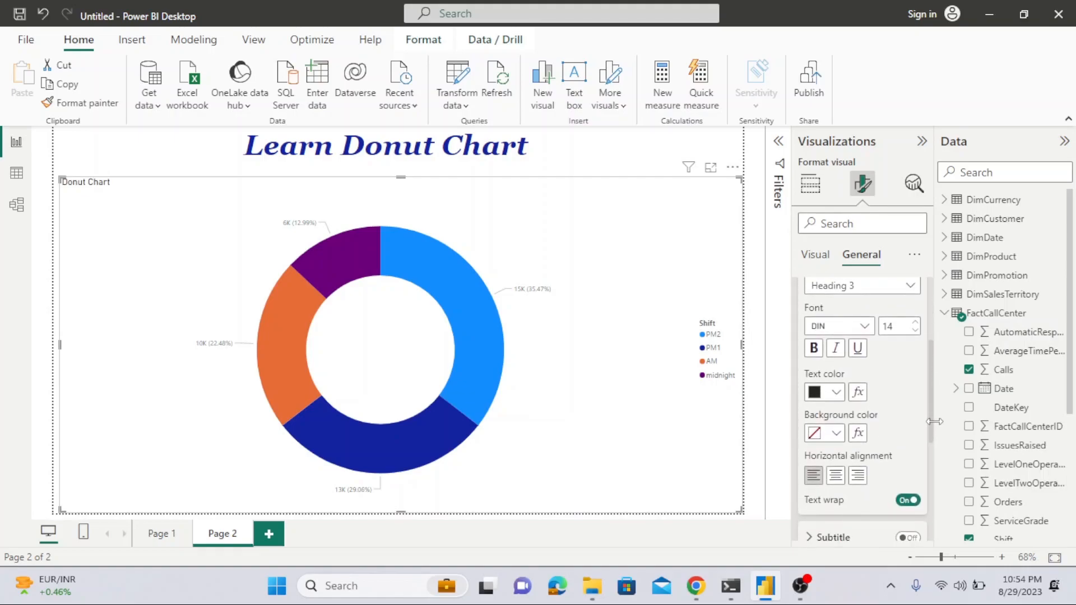
{"action": "left_click", "coordinate": [836, 476]}
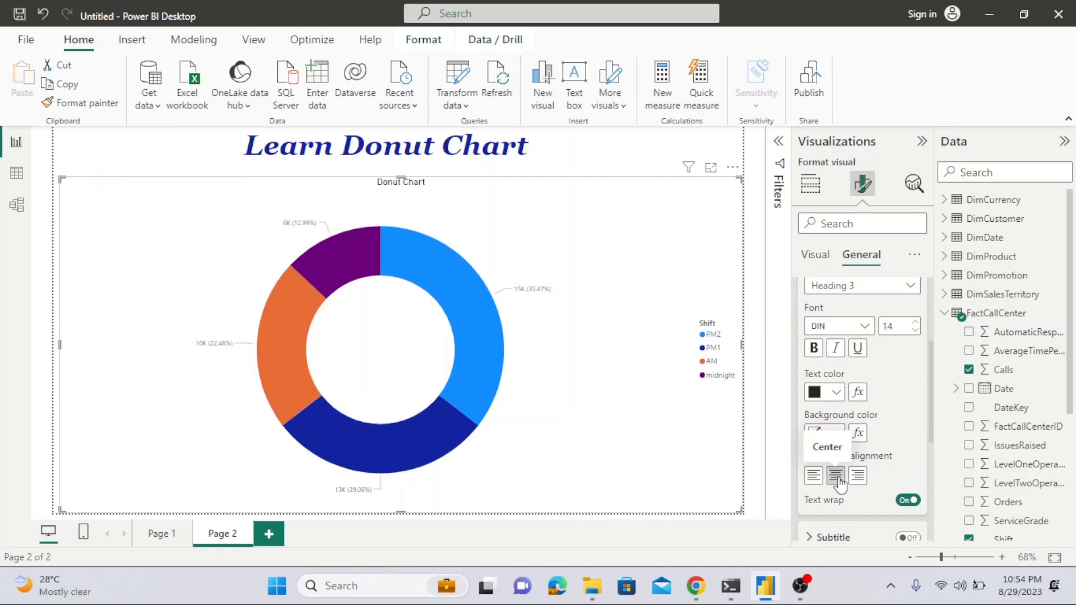
{"action": "left_click", "coordinate": [915, 331]}
{"action": "left_click", "coordinate": [915, 331]}
{"action": "left_click", "coordinate": [915, 331]}
{"action": "left_click", "coordinate": [915, 324]}
{"action": "left_click", "coordinate": [915, 324]}
{"action": "left_click", "coordinate": [914, 323]}
{"action": "left_click", "coordinate": [915, 323]}
{"action": "left_click", "coordinate": [915, 324]}
{"action": "left_click", "coordinate": [915, 324]}
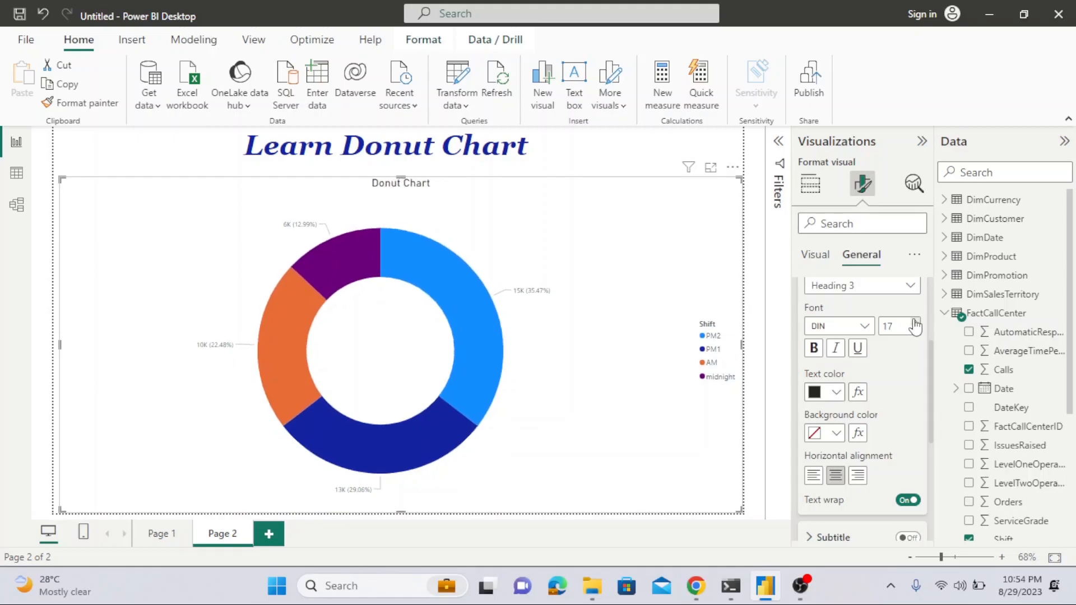
{"action": "left_click", "coordinate": [631, 143]}
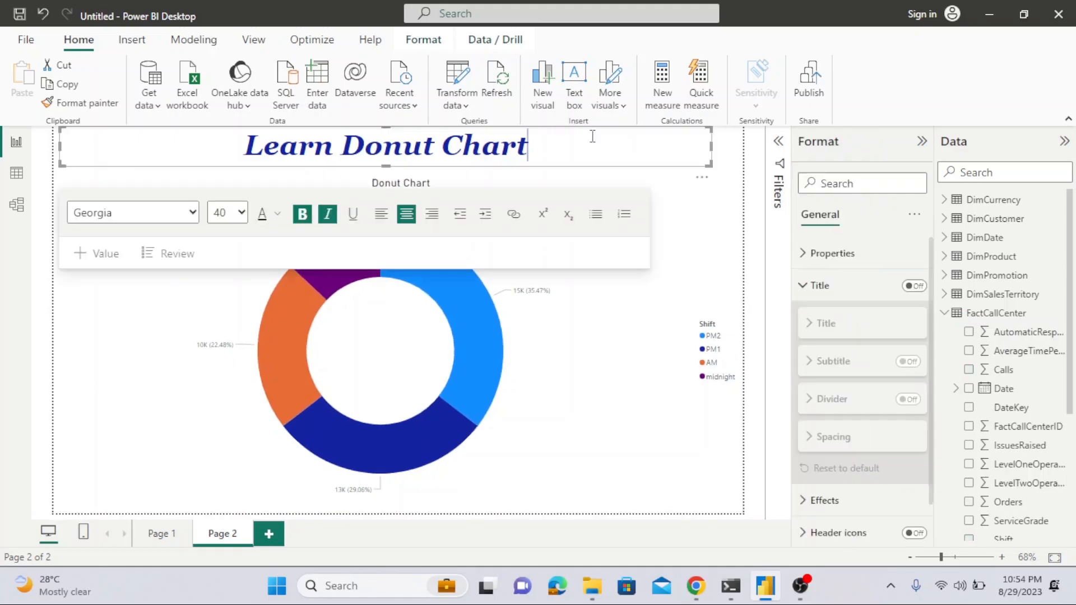
{"action": "left_click", "coordinate": [720, 167]}
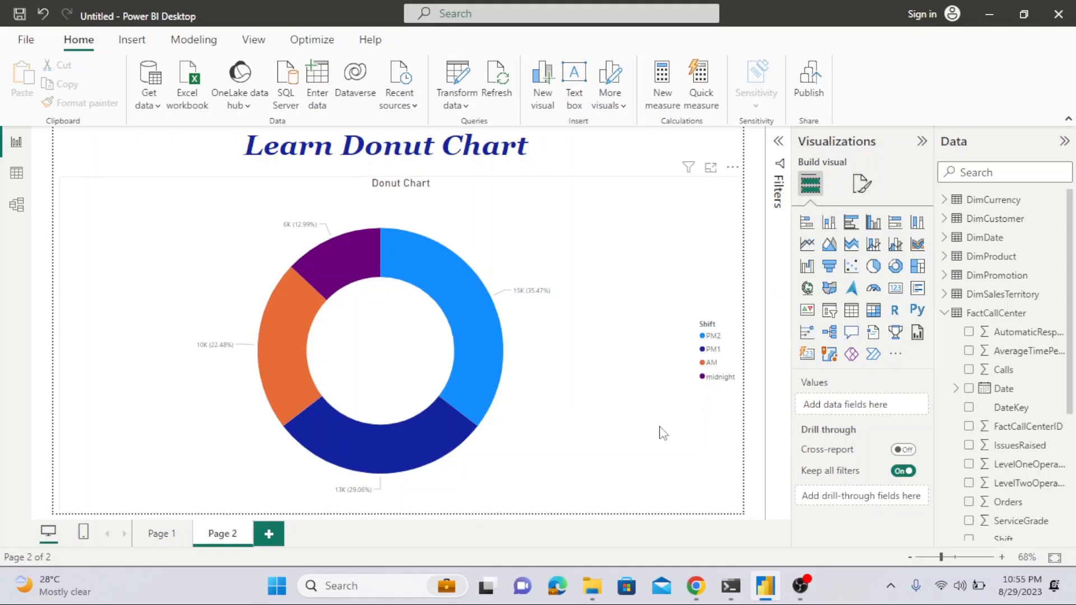
Step: Set the donut chart's legend position to Top left
{"action": "left_click", "coordinate": [861, 186]}
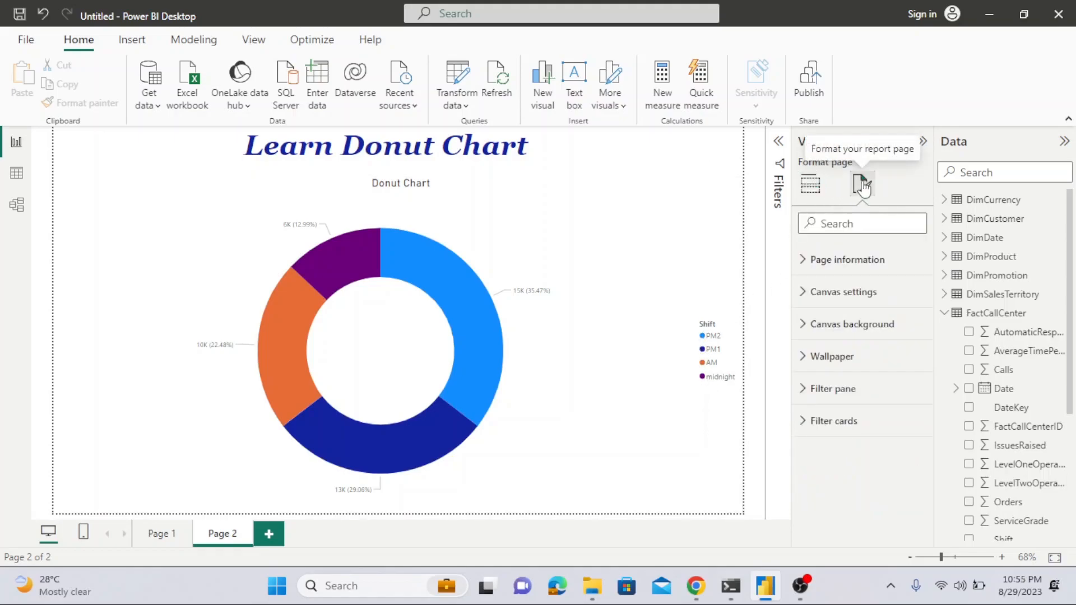
{"action": "left_click", "coordinate": [675, 289]}
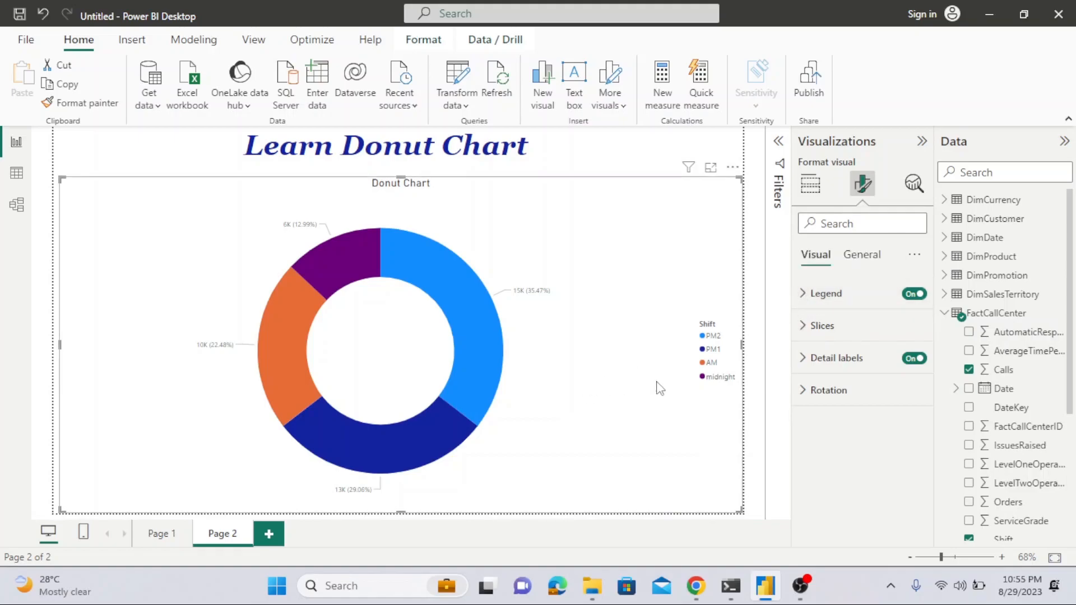
{"action": "left_click", "coordinate": [805, 295]}
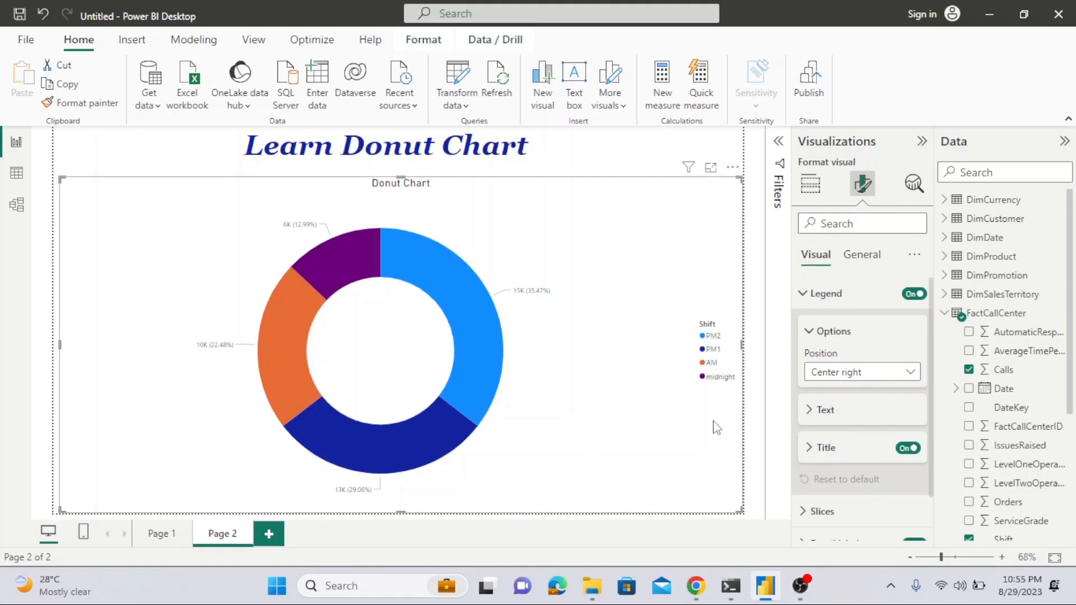
{"action": "left_click", "coordinate": [849, 372]}
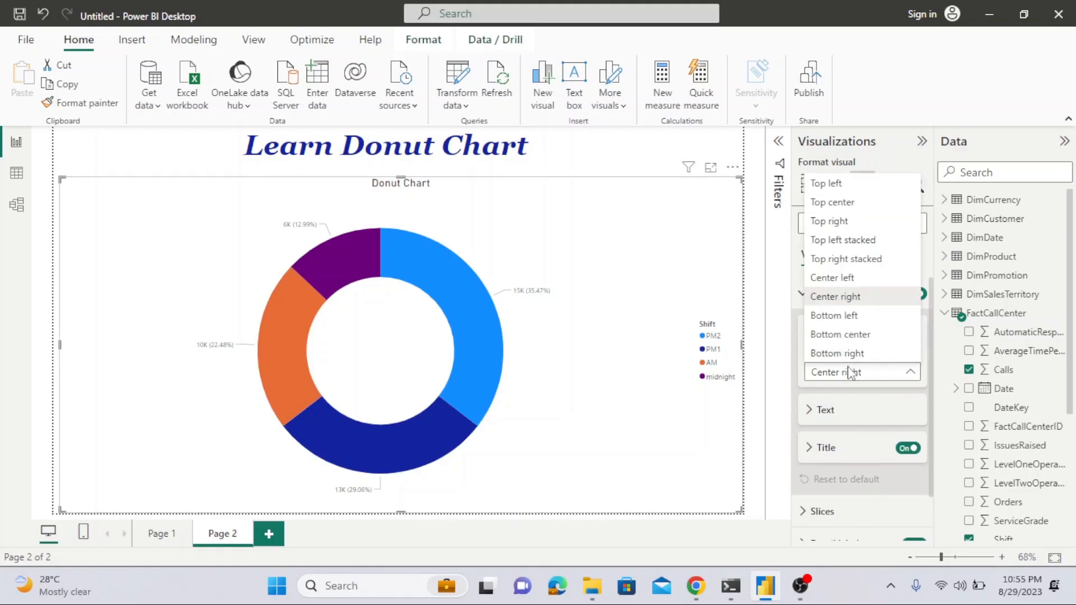
{"action": "left_click", "coordinate": [831, 188]}
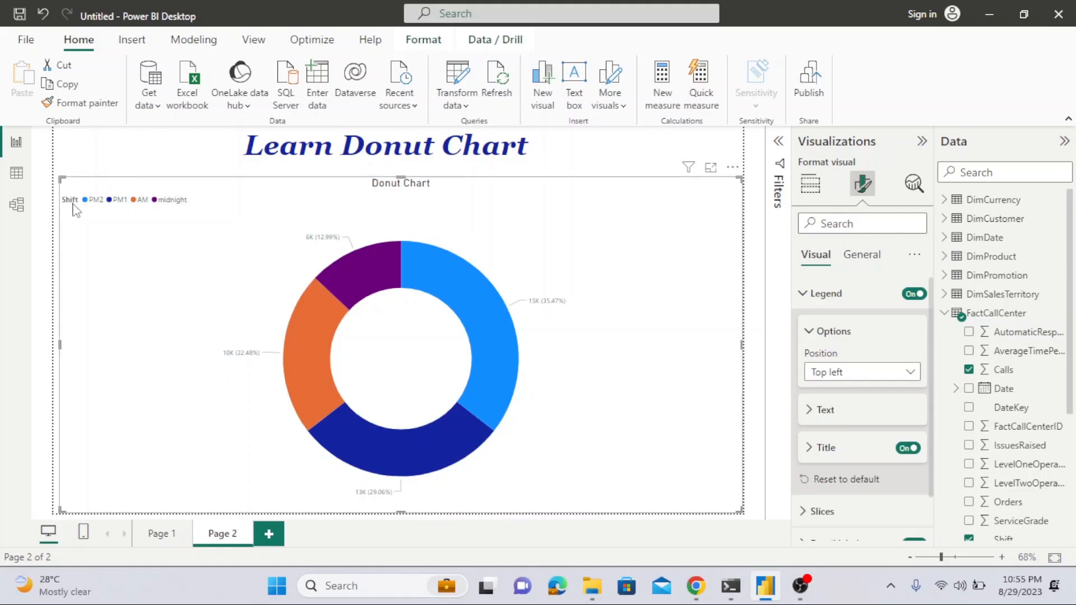
{"action": "left_click", "coordinate": [805, 297]}
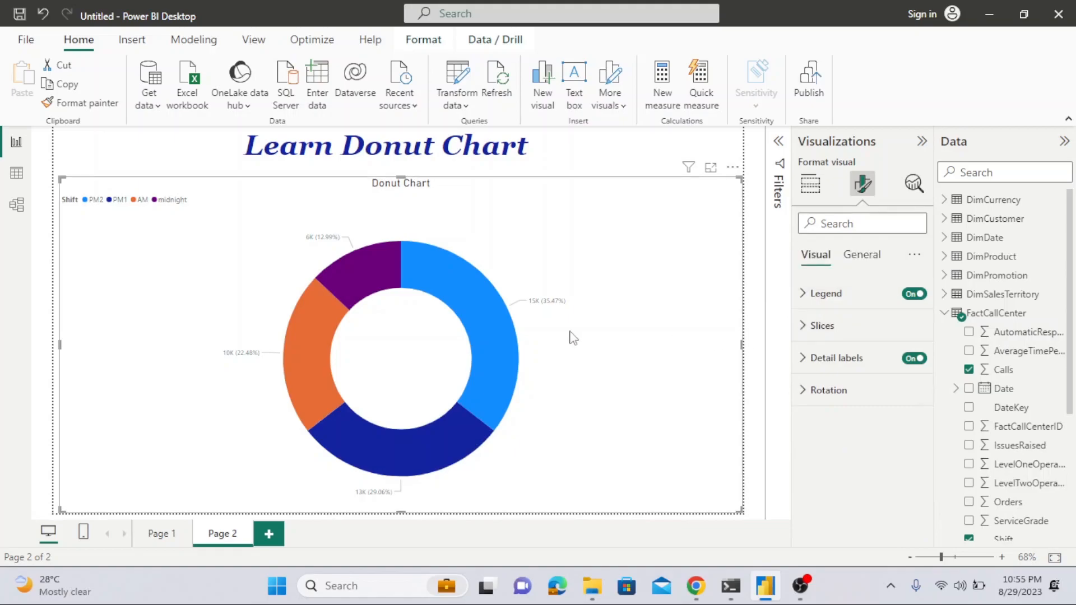
{"action": "left_click", "coordinate": [806, 329]}
{"action": "scroll", "coordinate": [929, 369], "scroll_direction": "down", "scroll_amount": 2}
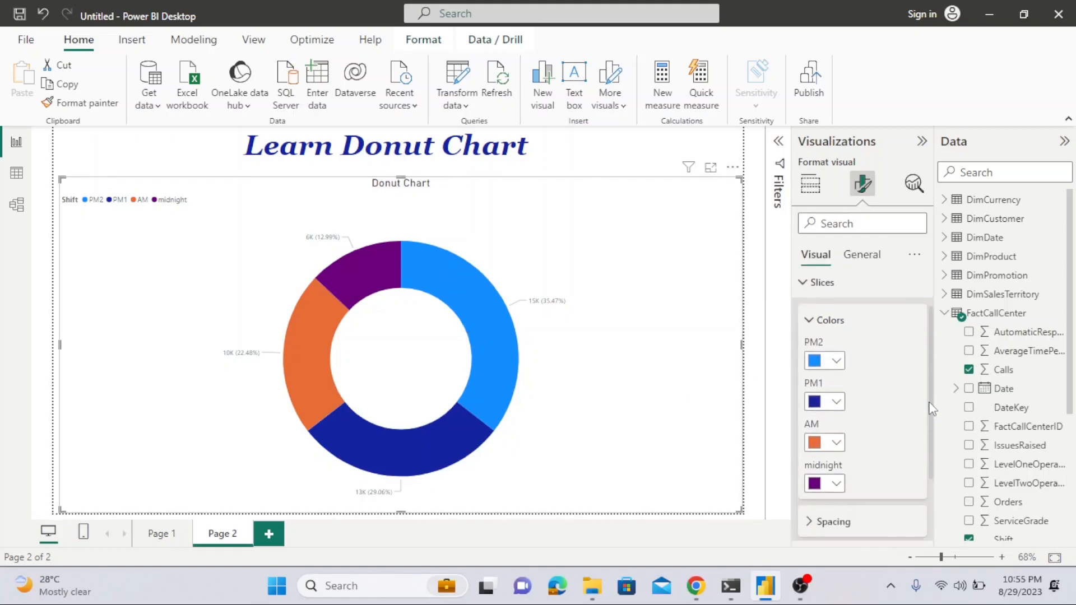
{"action": "left_click", "coordinate": [838, 350]}
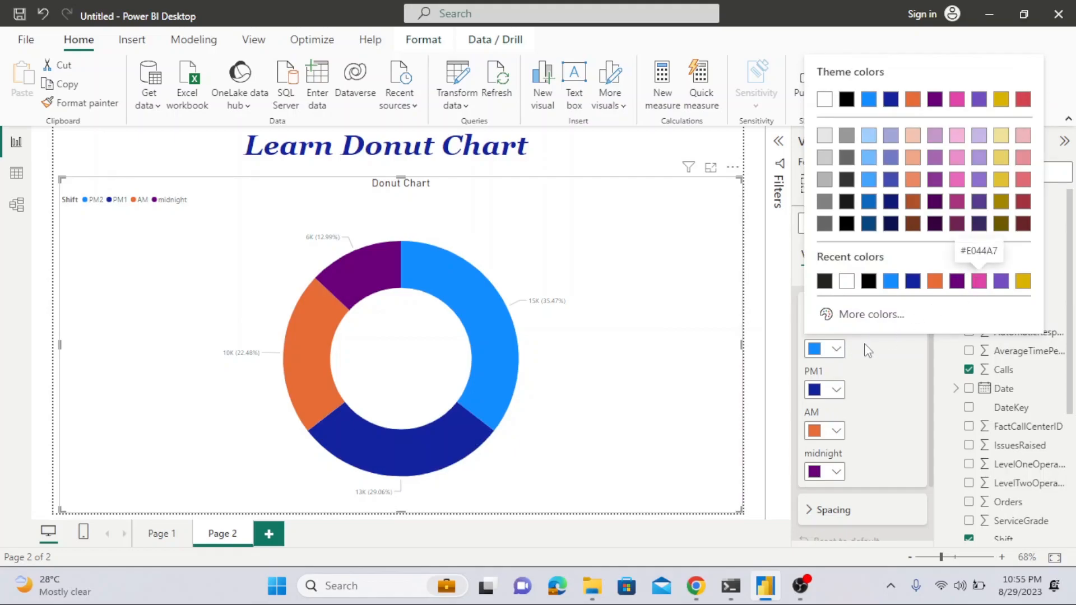
{"action": "left_click", "coordinate": [884, 391]}
{"action": "left_click", "coordinate": [811, 310]}
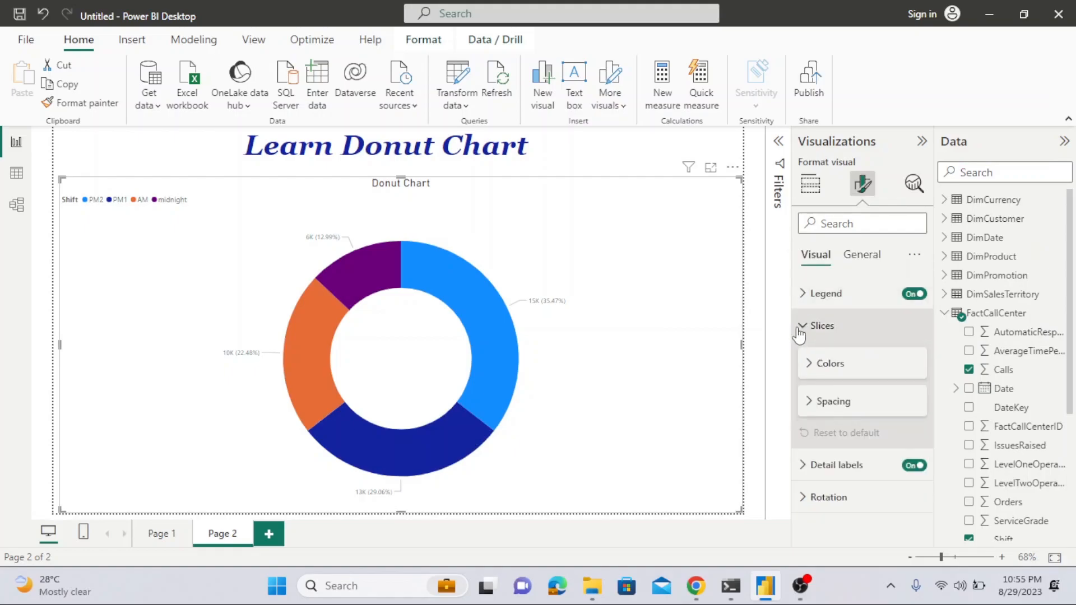
{"action": "left_click", "coordinate": [799, 327]}
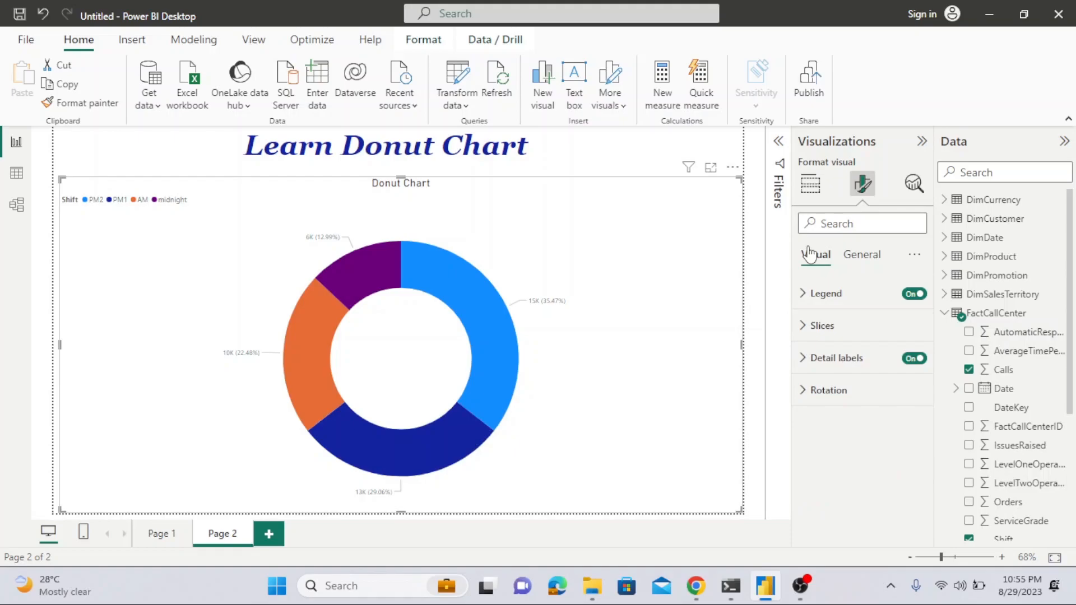
Step: Change the color of the PM2 slice to pink (#E044A7)
{"action": "left_click", "coordinate": [801, 327]}
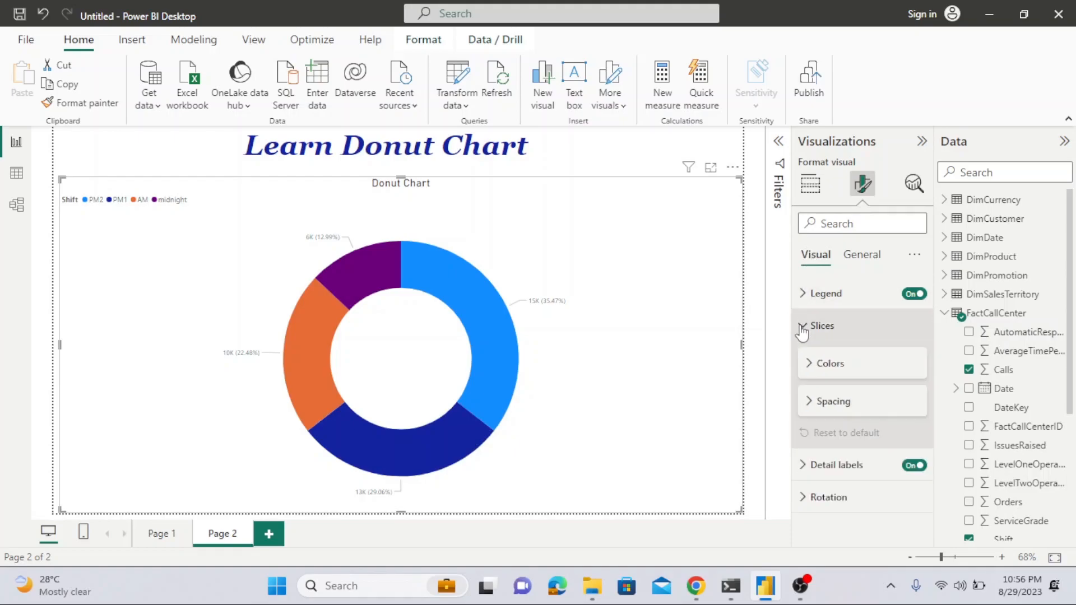
{"action": "left_click", "coordinate": [813, 365]}
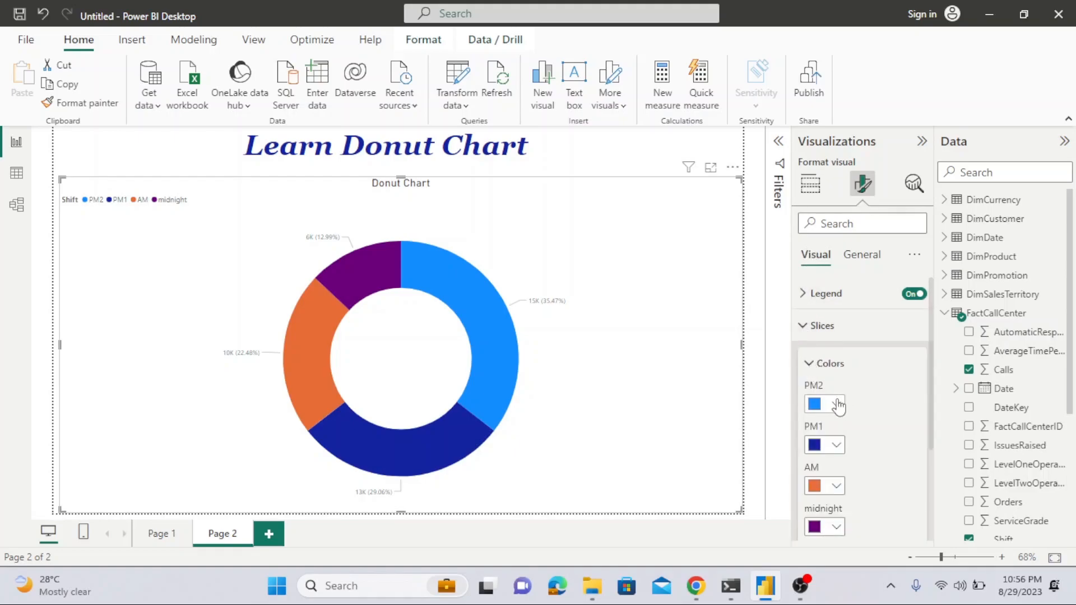
{"action": "scroll", "coordinate": [930, 409], "scroll_direction": "down", "scroll_amount": 2}
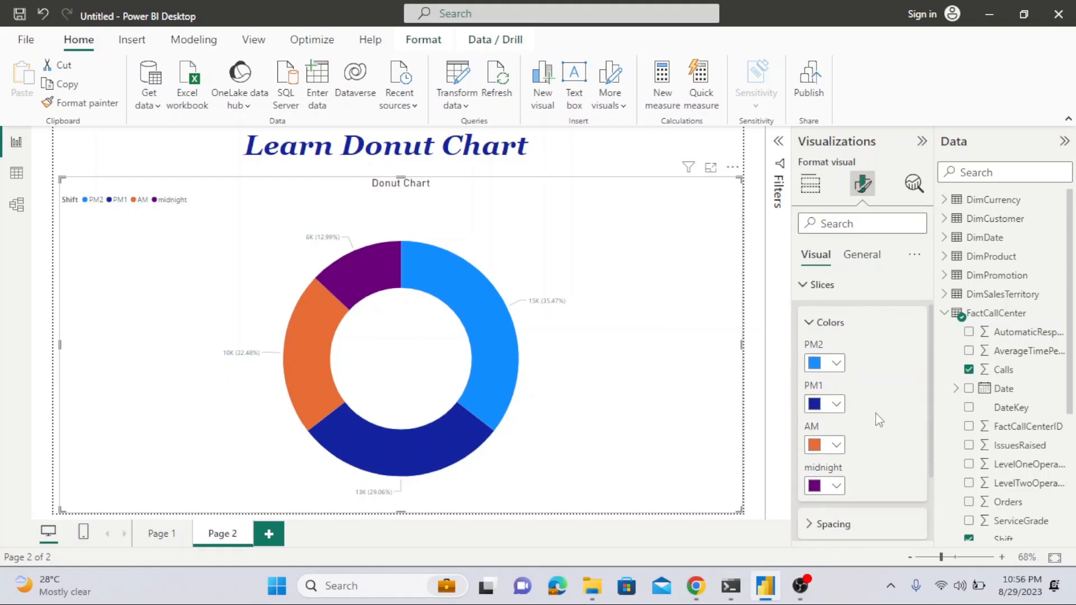
{"action": "left_click", "coordinate": [836, 363]}
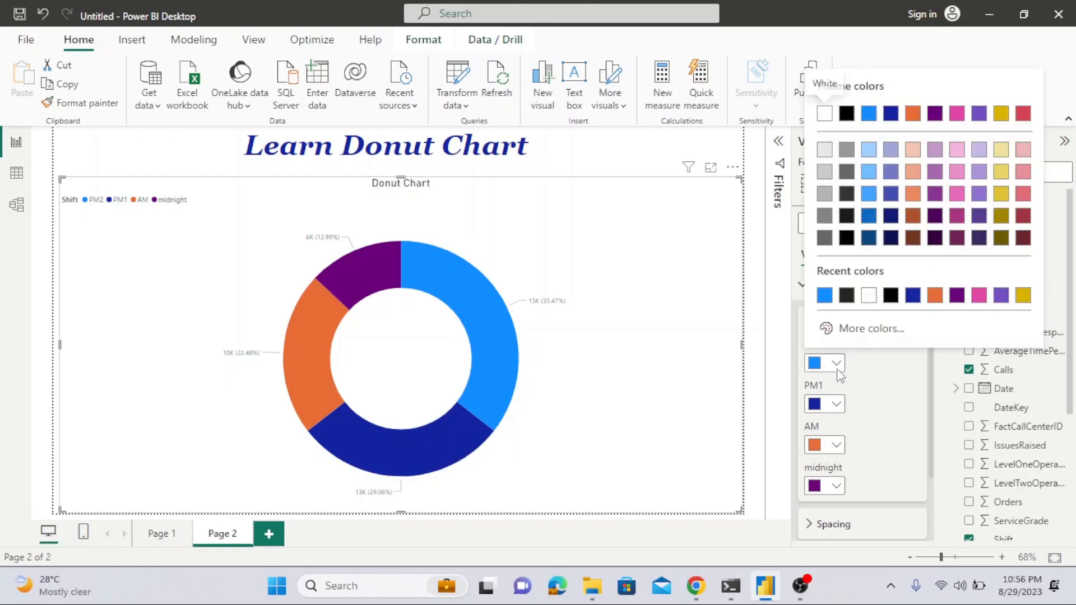
{"action": "left_click", "coordinate": [978, 296]}
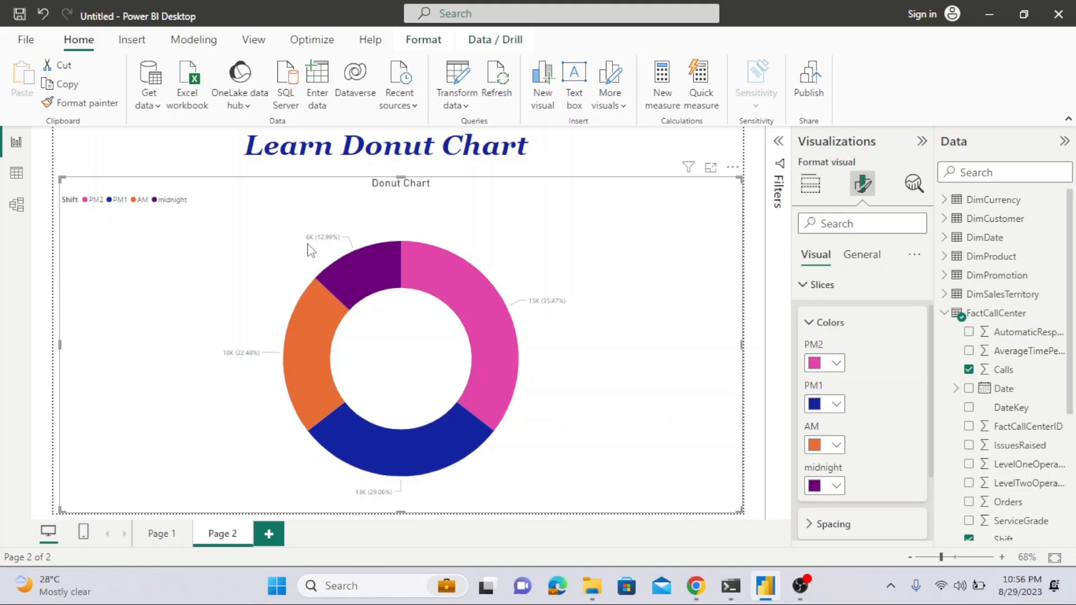
{"action": "mouse_move", "coordinate": [516, 316]}
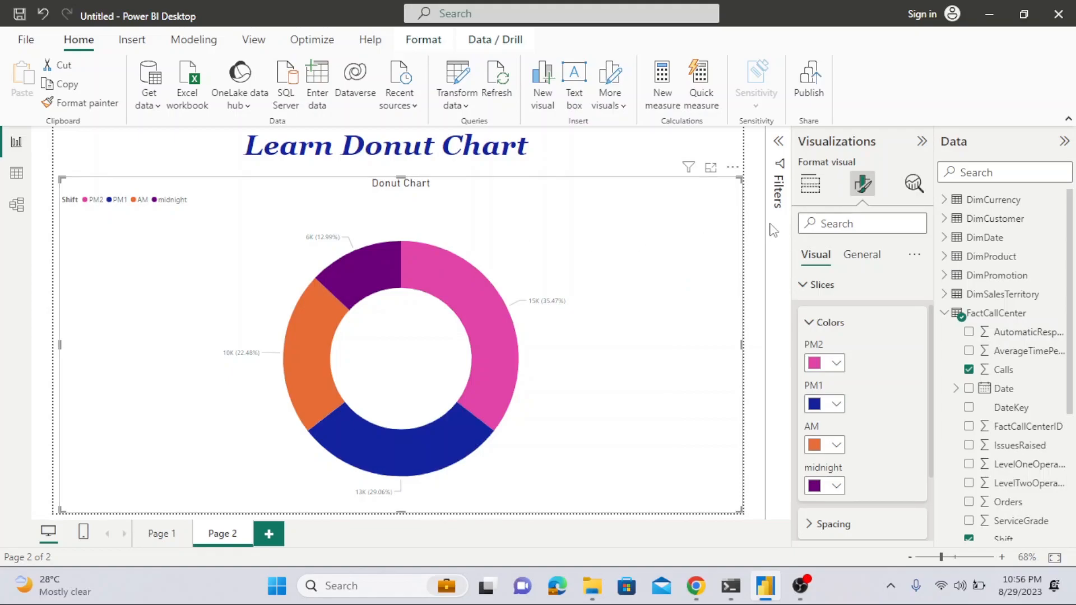
{"action": "left_click", "coordinate": [805, 284]}
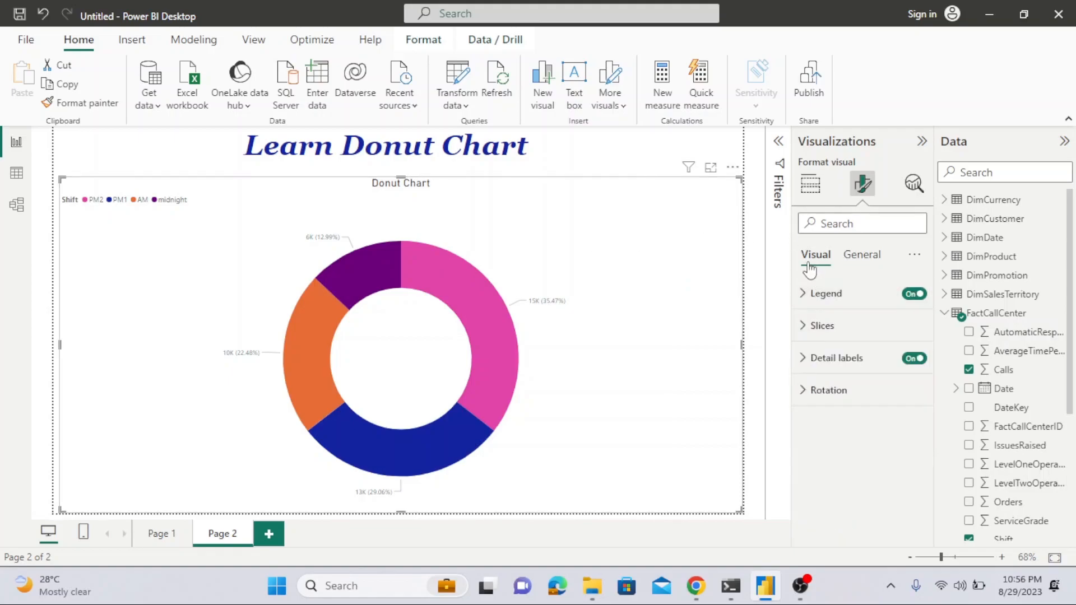
Step: Set the display units of the donut chart's detail label values to None
{"action": "left_click", "coordinate": [802, 361]}
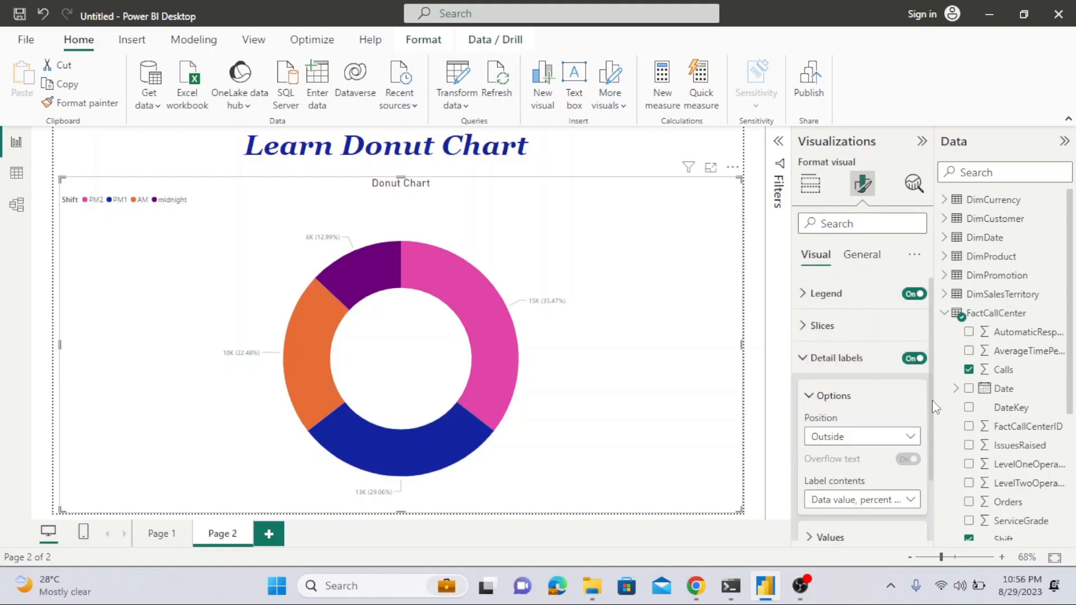
{"action": "scroll", "coordinate": [932, 400], "scroll_direction": "down", "scroll_amount": 3}
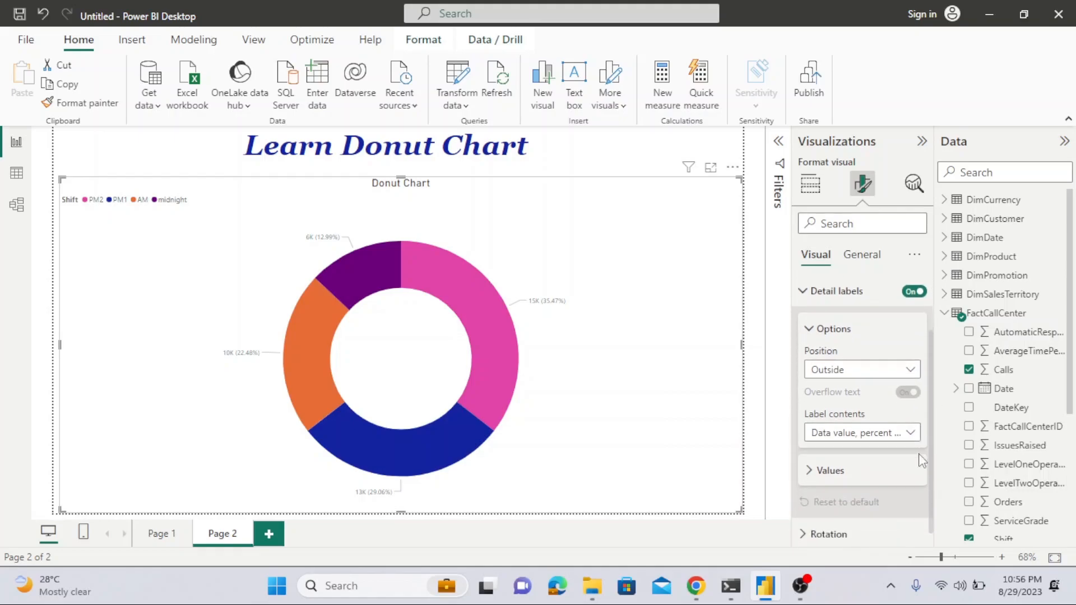
{"action": "left_click", "coordinate": [807, 469]}
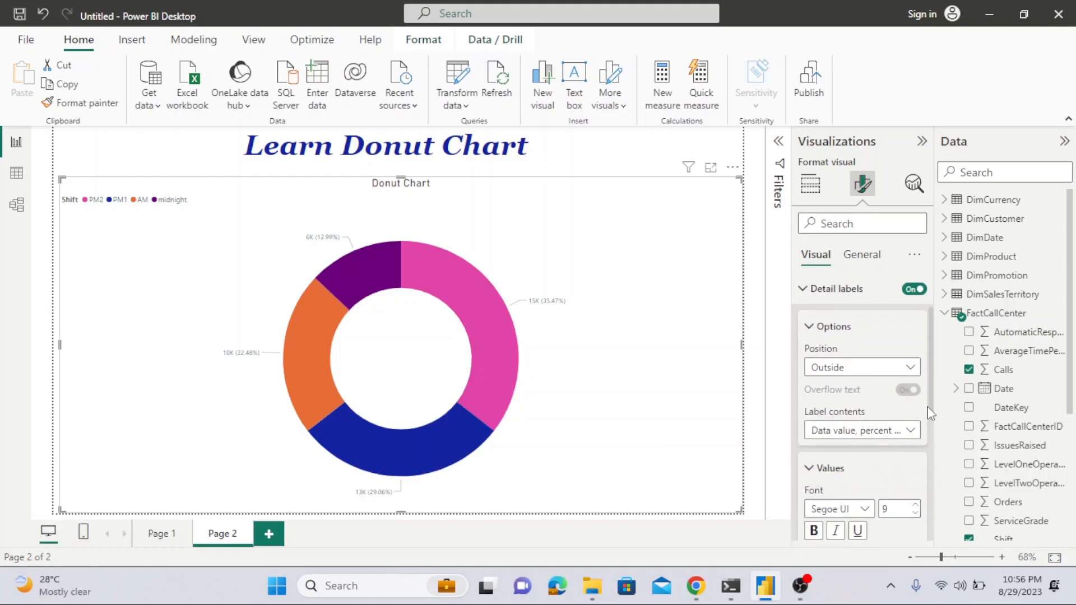
{"action": "scroll", "coordinate": [929, 406], "scroll_direction": "down", "scroll_amount": 8}
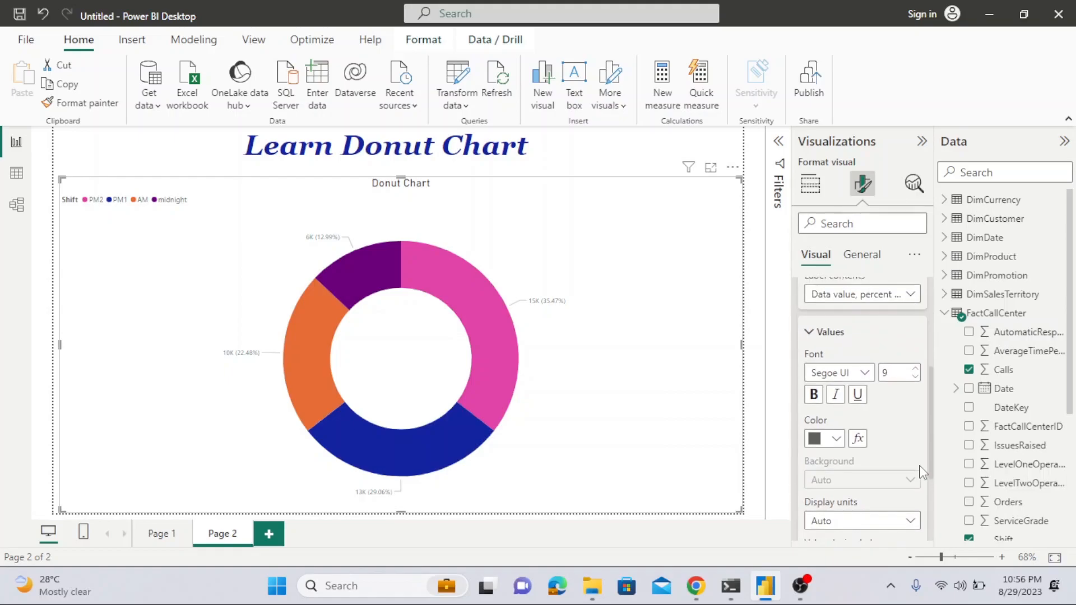
{"action": "left_click", "coordinate": [876, 479]}
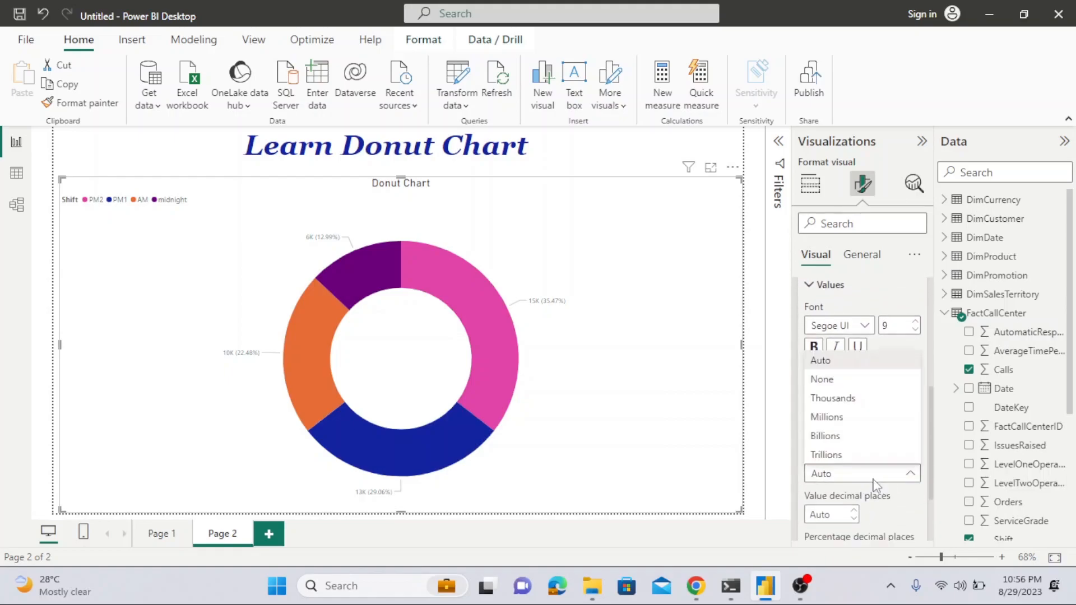
{"action": "left_click", "coordinate": [827, 381]}
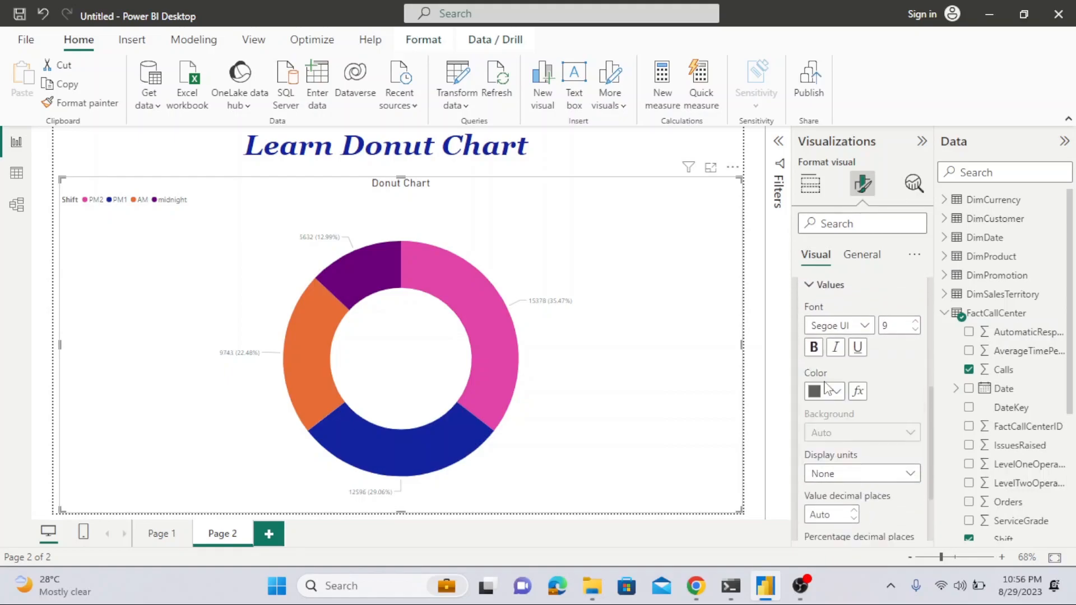
Step: Increase the font size of the detail label values to 15, and return to the visual's build options
{"action": "left_click", "coordinate": [915, 321]}
{"action": "left_click", "coordinate": [915, 321]}
{"action": "left_click", "coordinate": [915, 321]}
{"action": "left_click", "coordinate": [915, 321]}
{"action": "left_click", "coordinate": [915, 321]}
{"action": "left_click", "coordinate": [915, 321]}
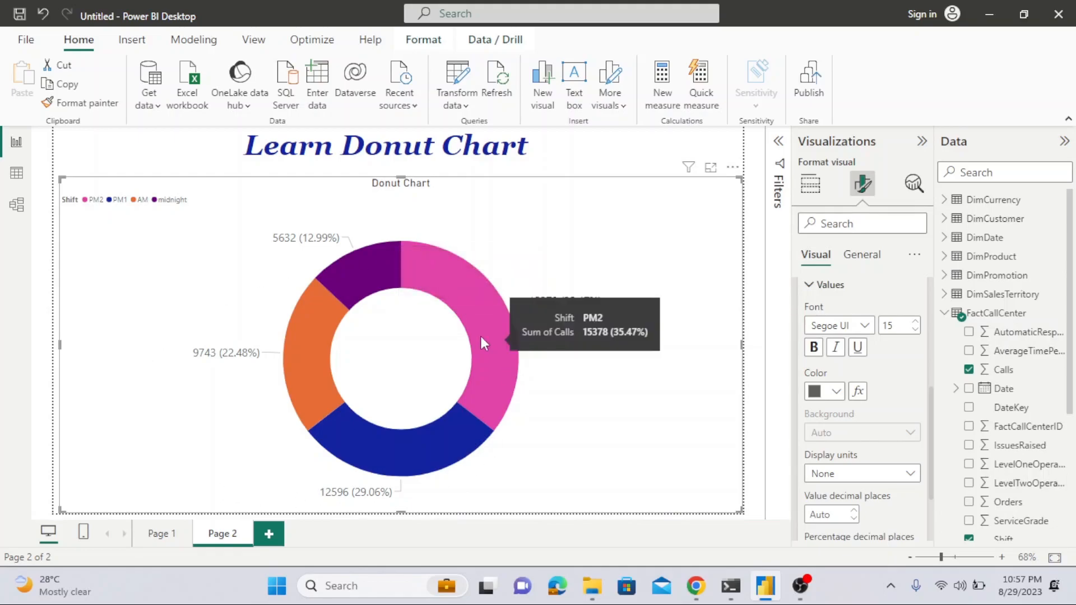
{"action": "left_click", "coordinate": [809, 184]}
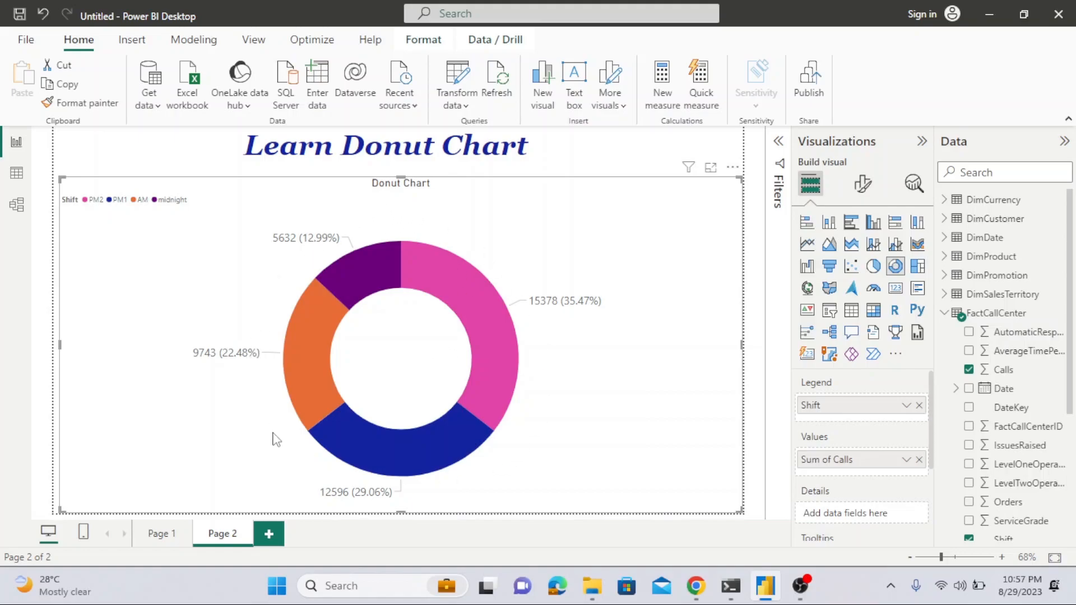
{"action": "mouse_move", "coordinate": [452, 434]}
{"action": "left_click", "coordinate": [894, 289]}
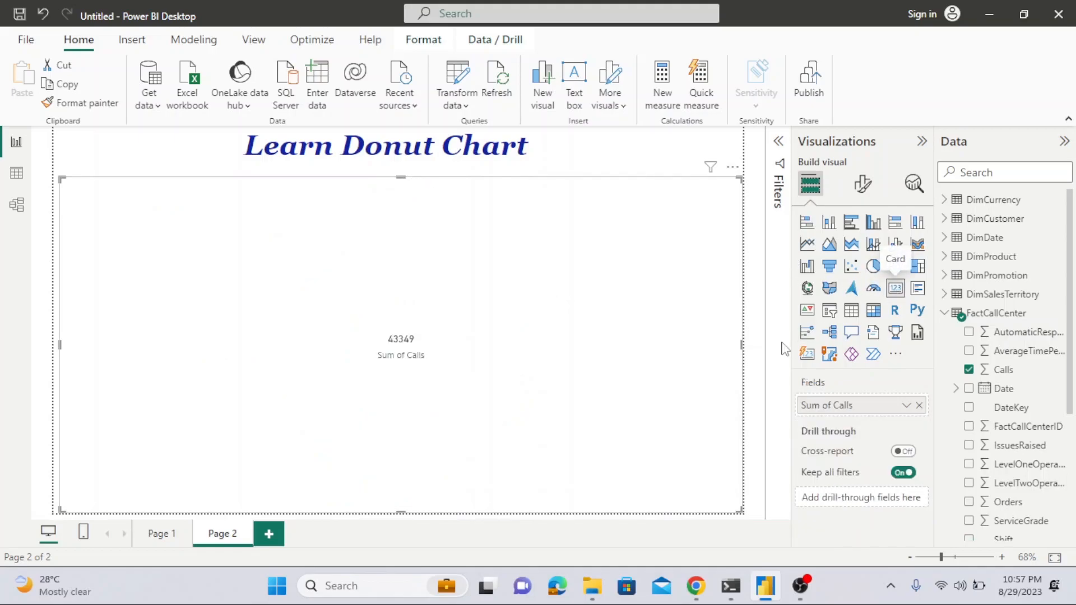
{"action": "key", "text": "ctrl+z"}
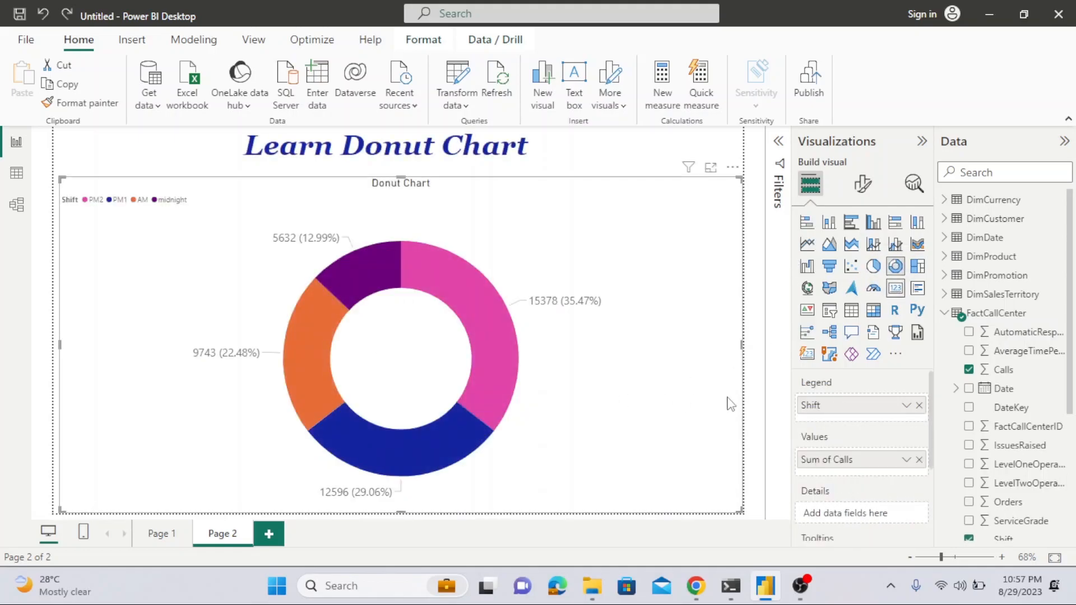
Step: Add a separate card visual to the page and place it over the center of the donut chart
{"action": "left_click", "coordinate": [753, 408]}
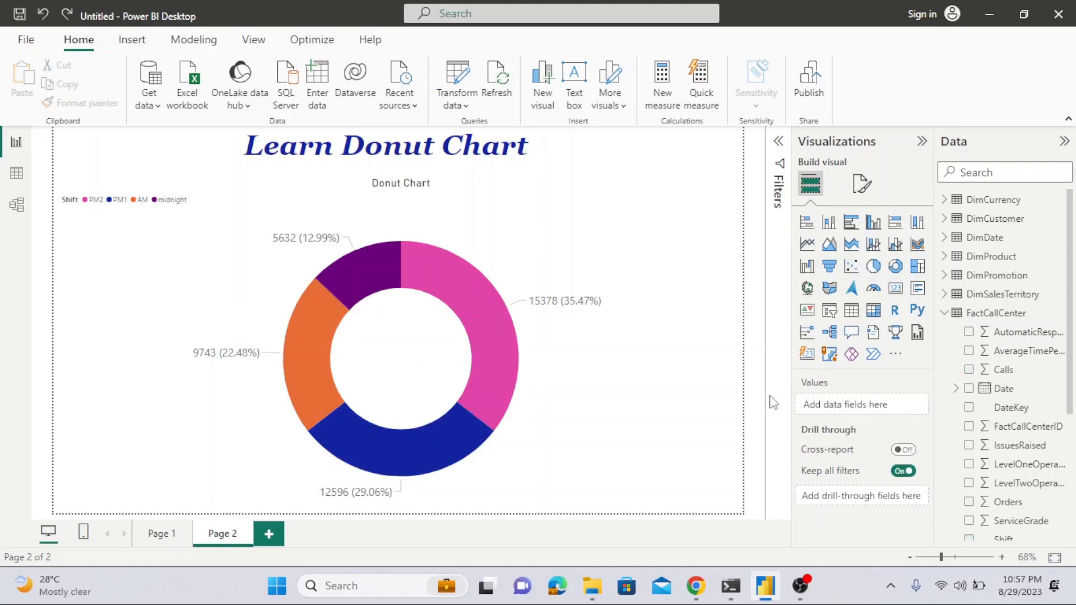
{"action": "left_click", "coordinate": [895, 289]}
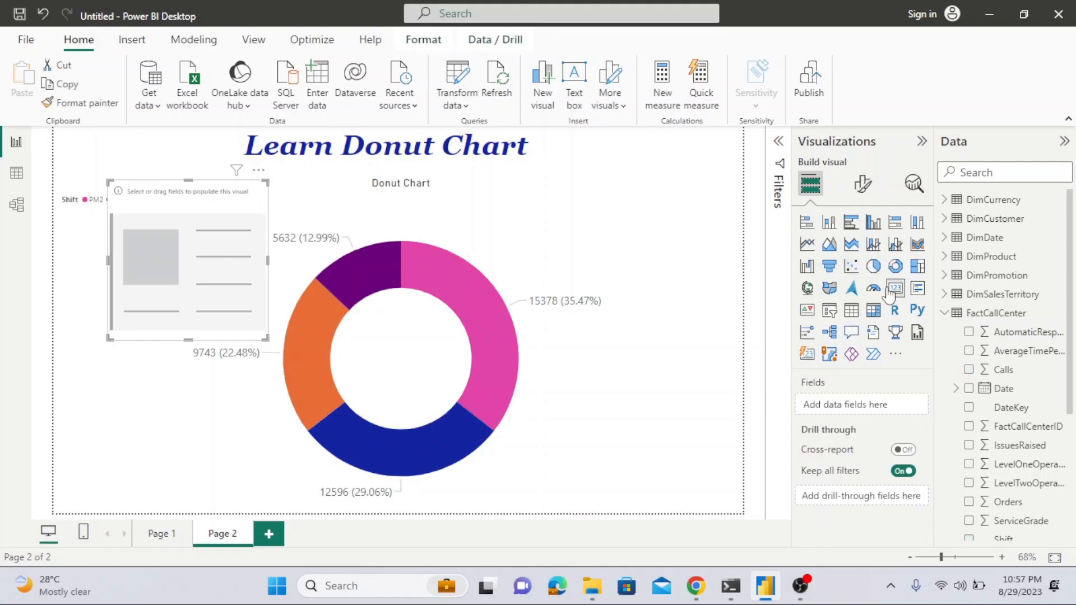
{"action": "left_click_drag", "start_coordinate": [179, 255], "coordinate": [368, 351]}
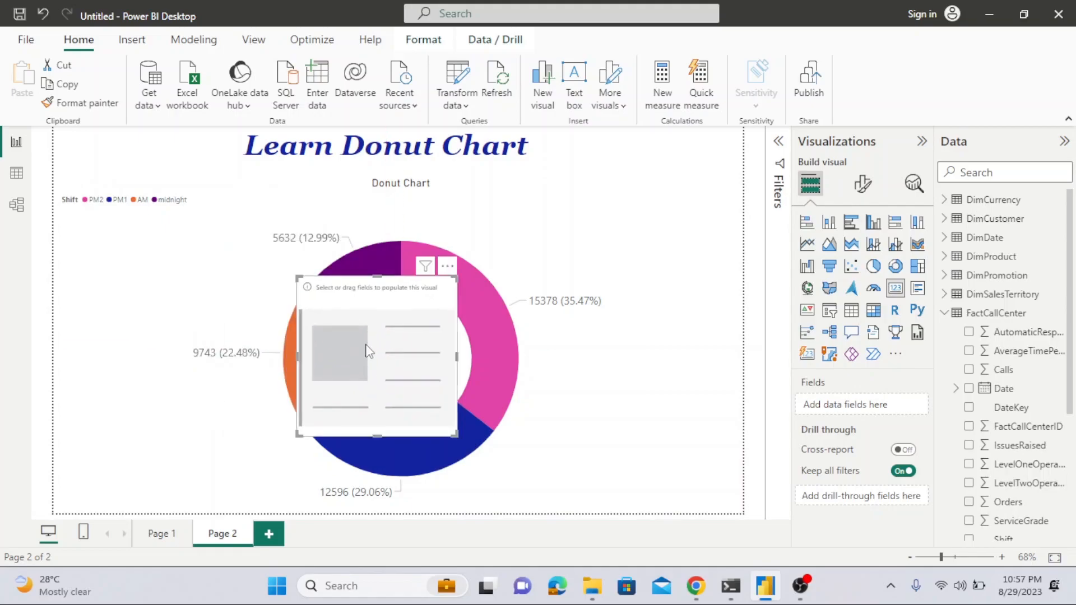
Step: Search the data fields for "calls" and add the Calls field to the card
{"action": "left_click", "coordinate": [1029, 168]}
{"action": "type", "text": "calls"}
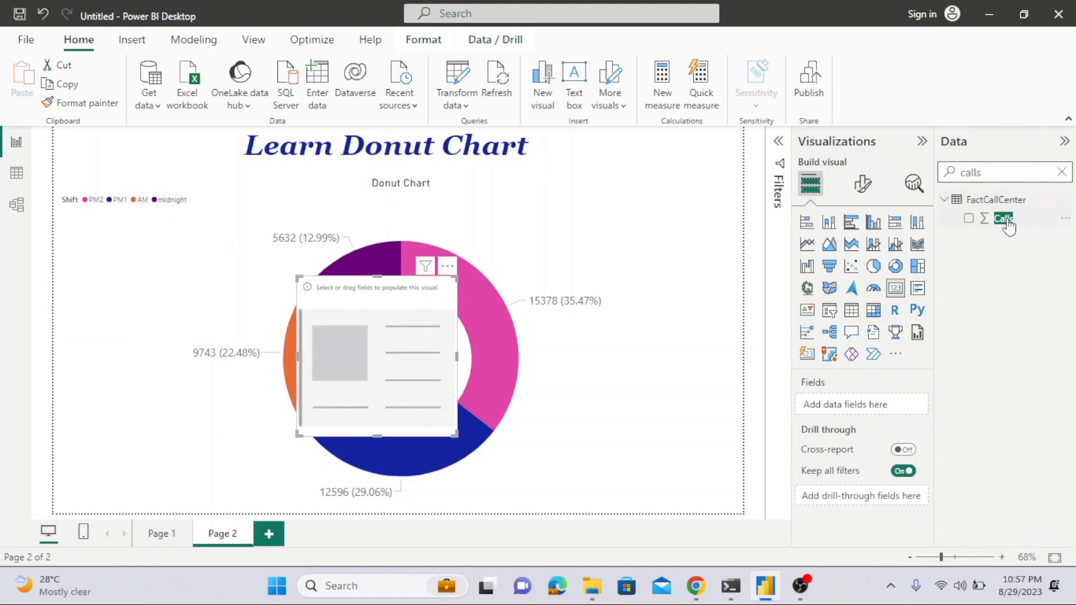
{"action": "left_click_drag", "start_coordinate": [1003, 219], "coordinate": [851, 411]}
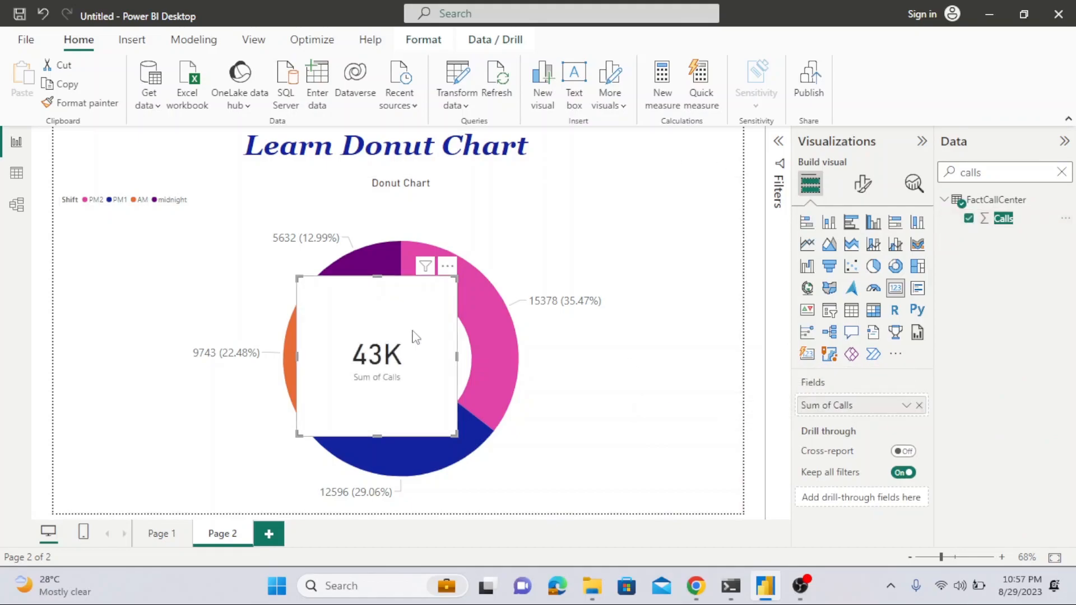
Step: Set the display units of the card's callout value to None
{"action": "left_click", "coordinate": [860, 191]}
{"action": "left_click", "coordinate": [828, 293]}
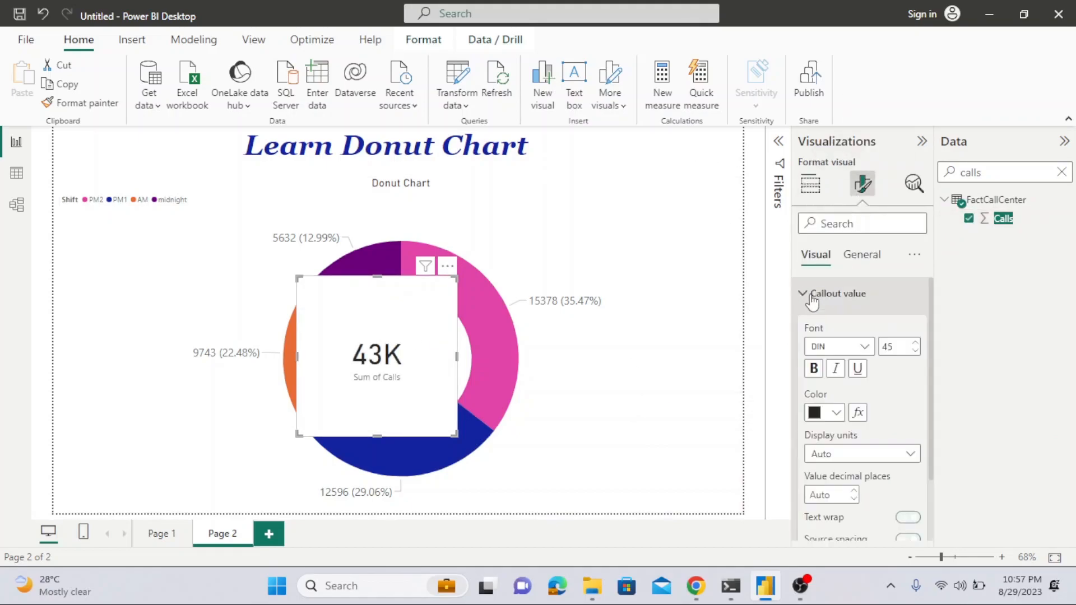
{"action": "left_click", "coordinate": [839, 454]}
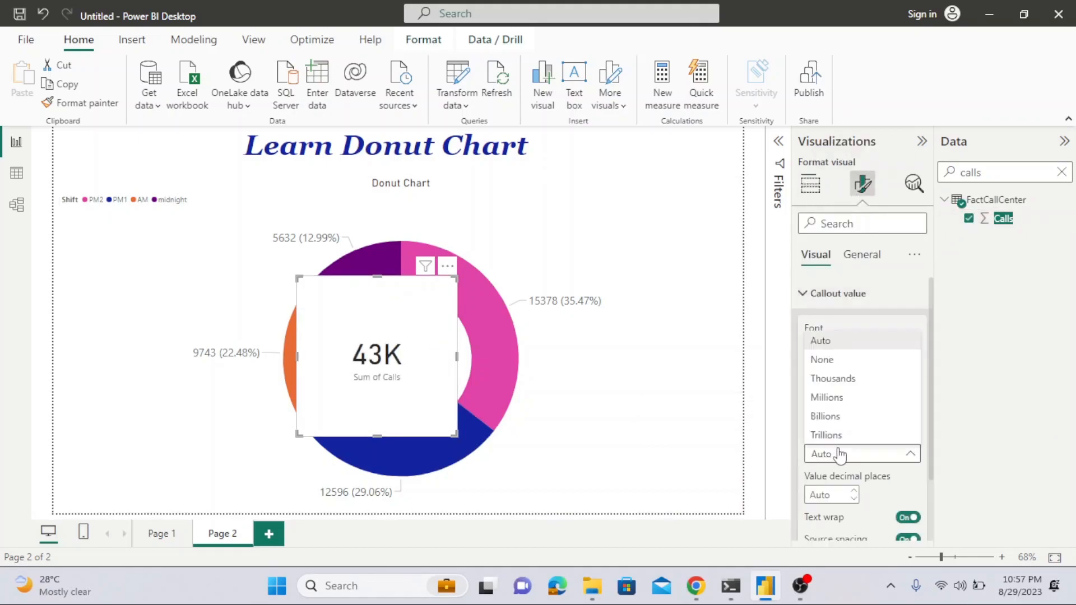
{"action": "left_click", "coordinate": [822, 359]}
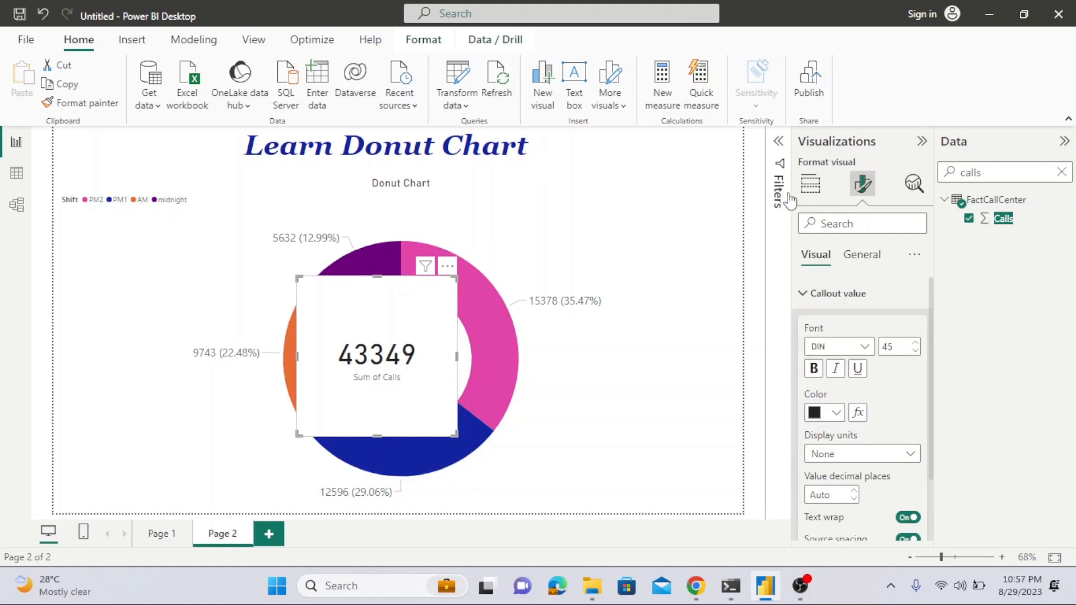
Step: Rename the card's Calls field to "Total Calls"
{"action": "left_click", "coordinate": [810, 183]}
{"action": "double_click", "coordinate": [829, 407]}
{"action": "type", "text": "Total Calls"}
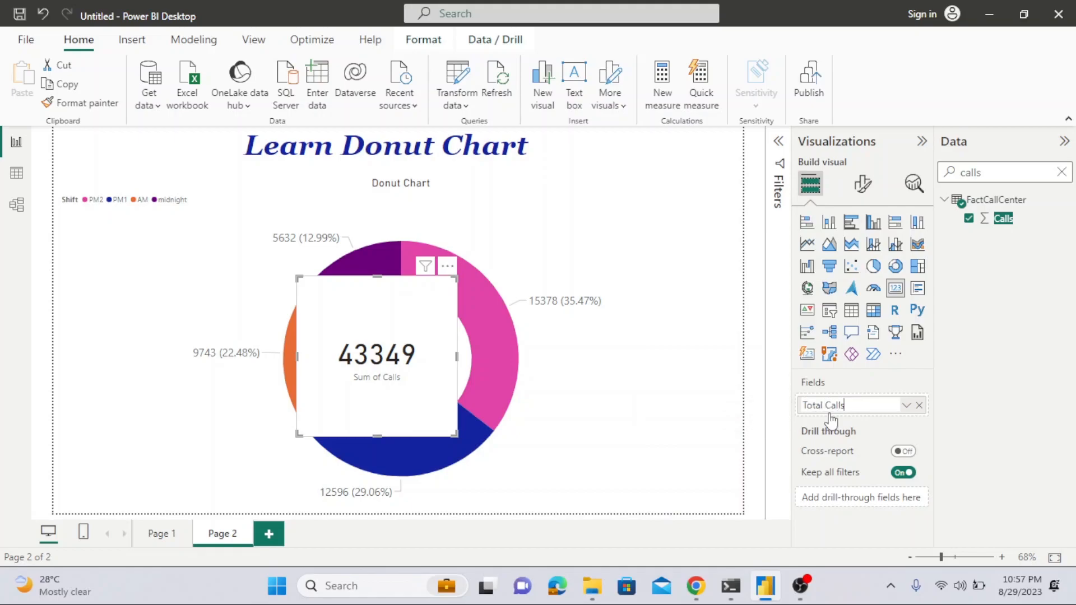
{"action": "key", "text": "Return"}
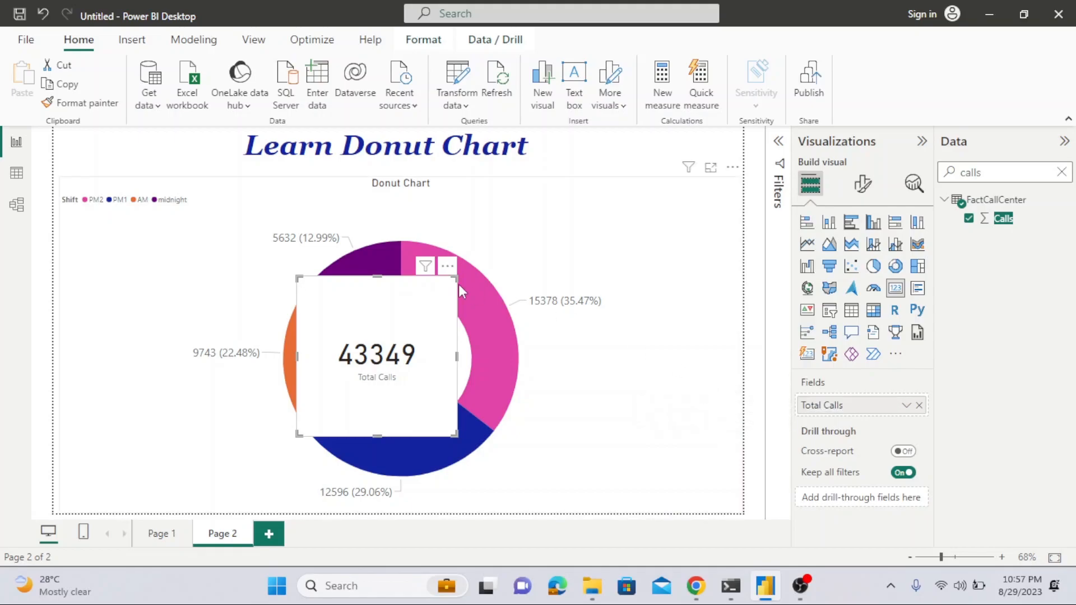
{"action": "key", "text": "Delete"}
{"action": "left_click", "coordinate": [311, 288]}
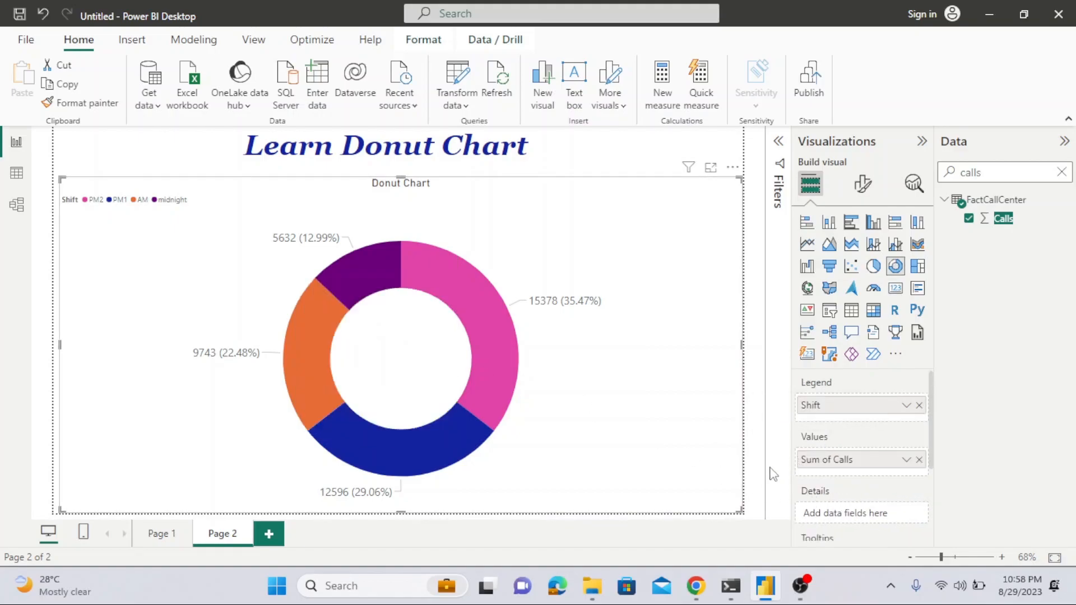
{"action": "key", "text": "ctrl+z"}
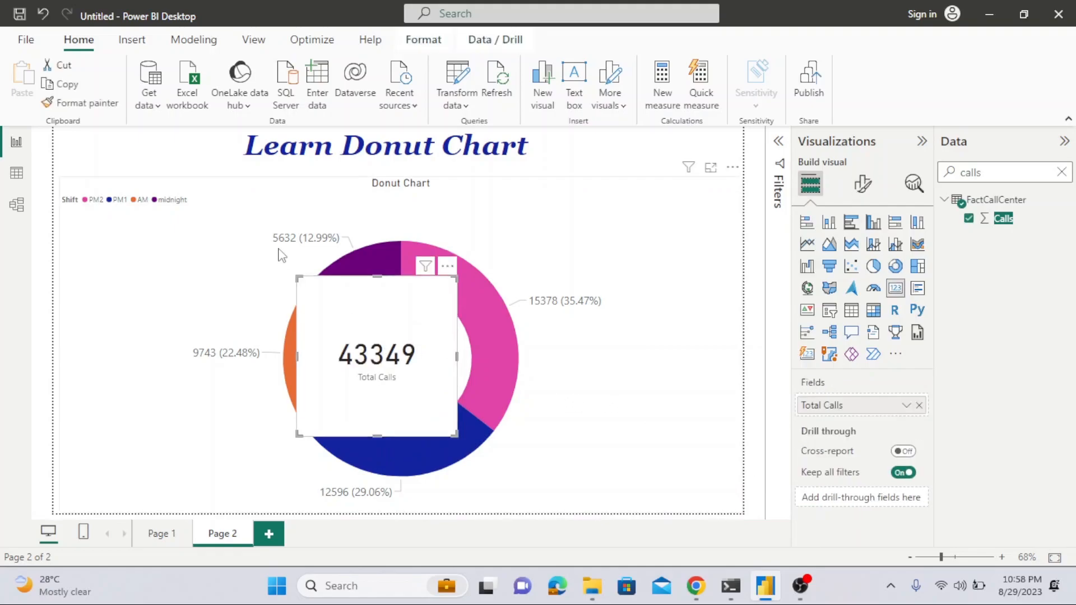
Step: Shrink the Total Calls card so it fits inside the hole of the donut chart
{"action": "left_click_drag", "start_coordinate": [294, 280], "coordinate": [353, 329]}
{"action": "left_click_drag", "start_coordinate": [392, 436], "coordinate": [381, 396]}
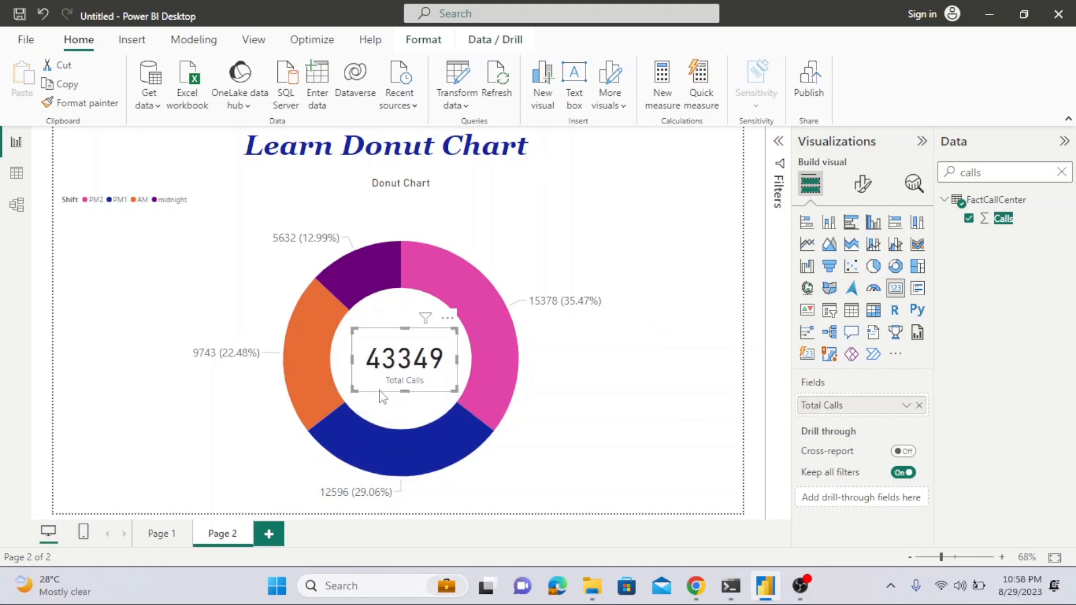
Step: Raise the transparency of the Total Calls card's background beyond 80%, and deselect the visuals on the page
{"action": "left_click", "coordinate": [863, 184]}
{"action": "left_click", "coordinate": [861, 255]}
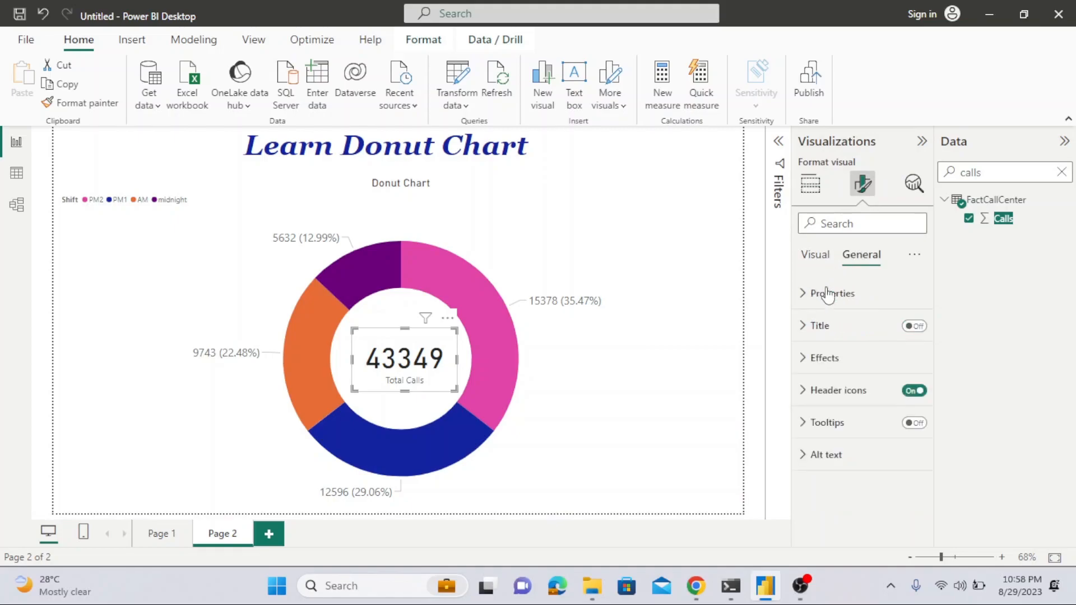
{"action": "left_click", "coordinate": [803, 359]}
{"action": "left_click", "coordinate": [880, 482]}
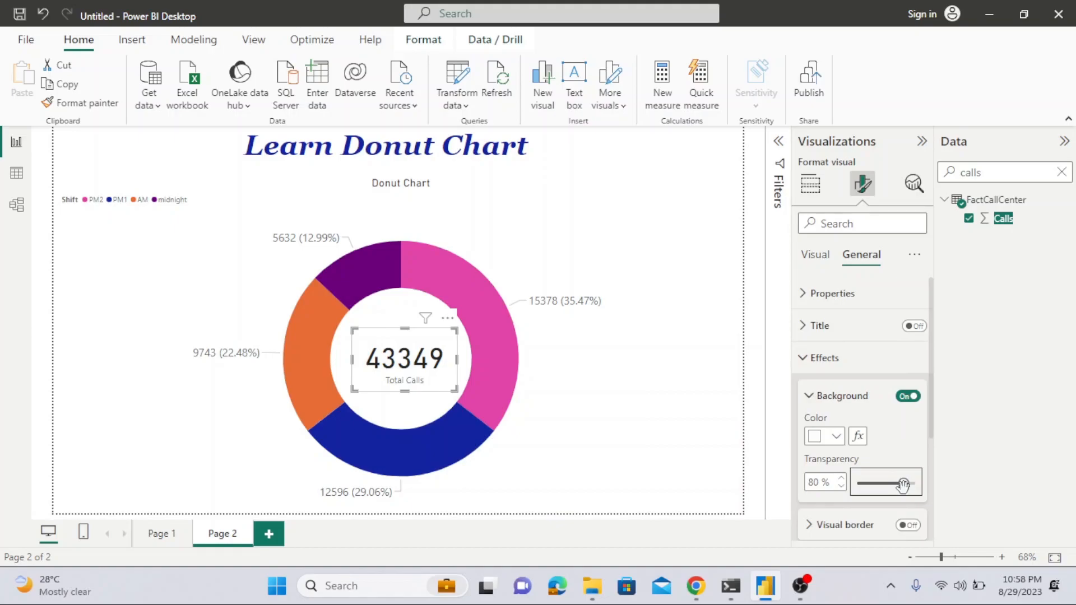
{"action": "left_click_drag", "start_coordinate": [902, 485], "coordinate": [912, 483]}
{"action": "left_click", "coordinate": [588, 273]}
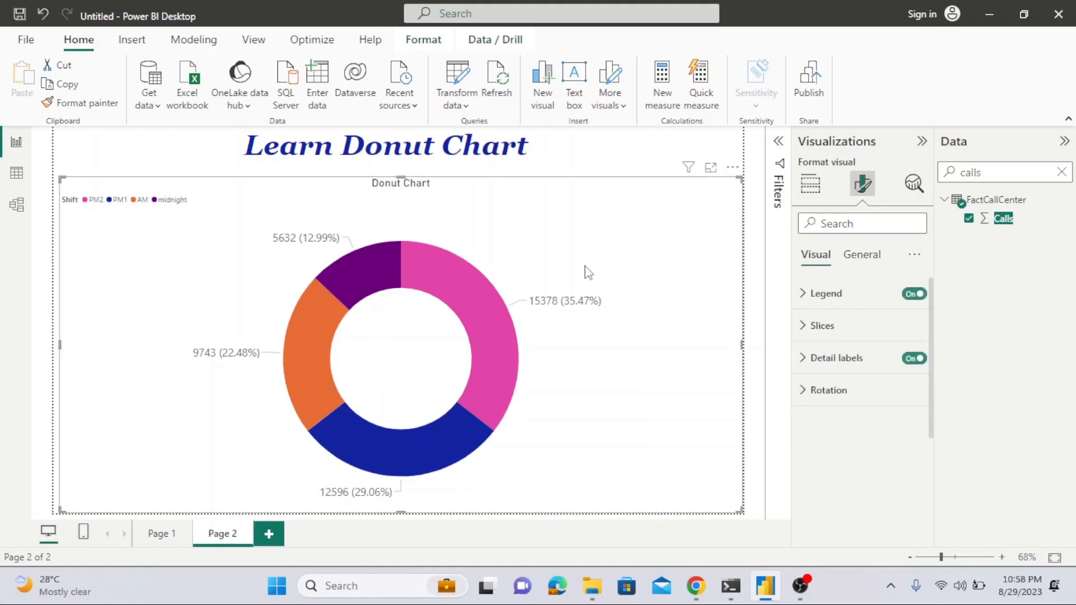
{"action": "left_click", "coordinate": [754, 429]}
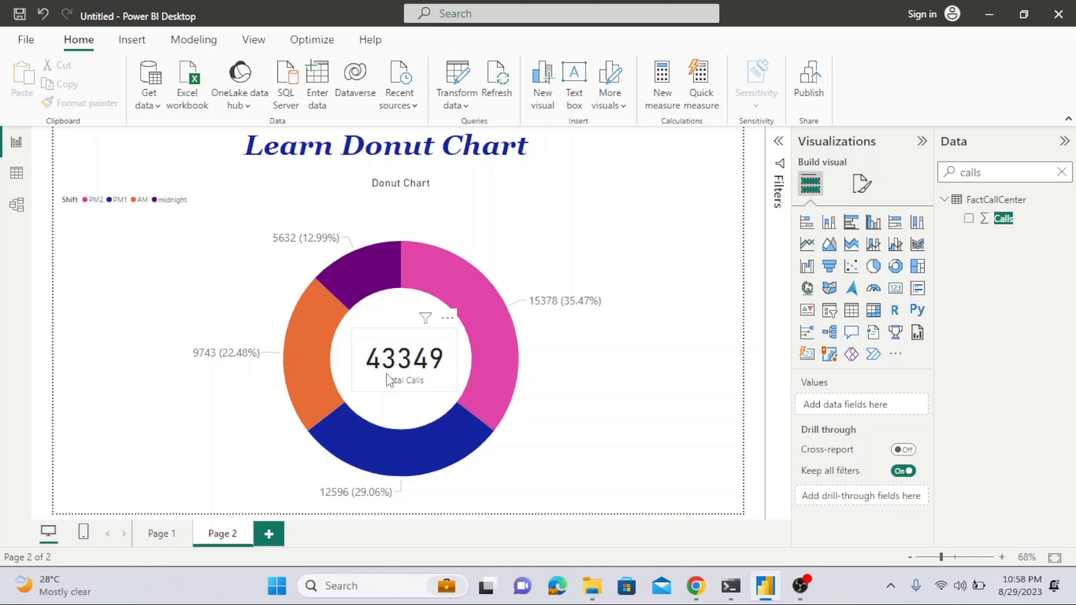
{"action": "mouse_move", "coordinate": [338, 250]}
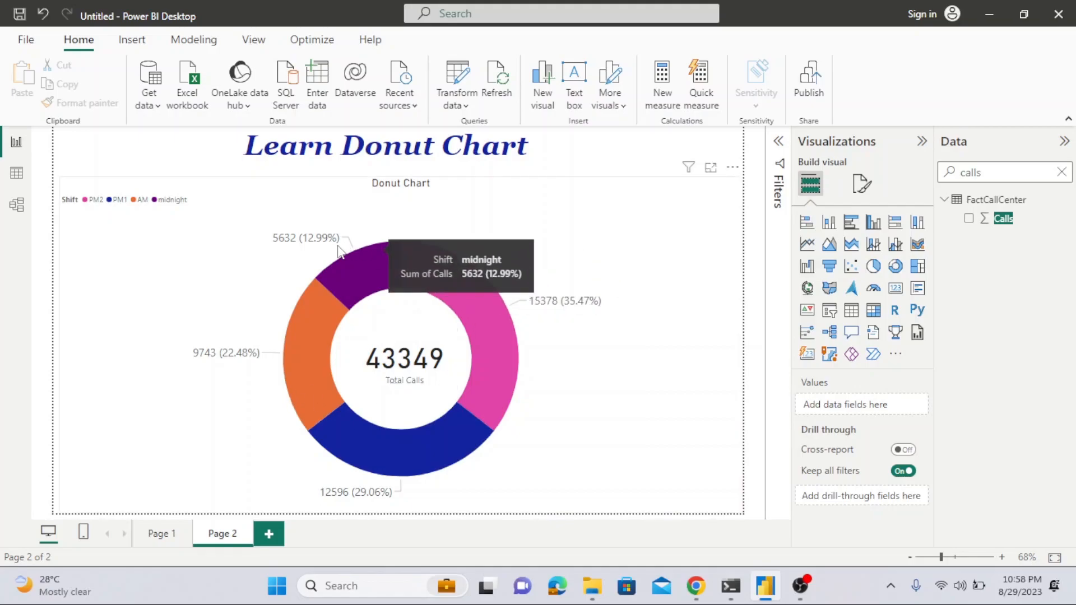